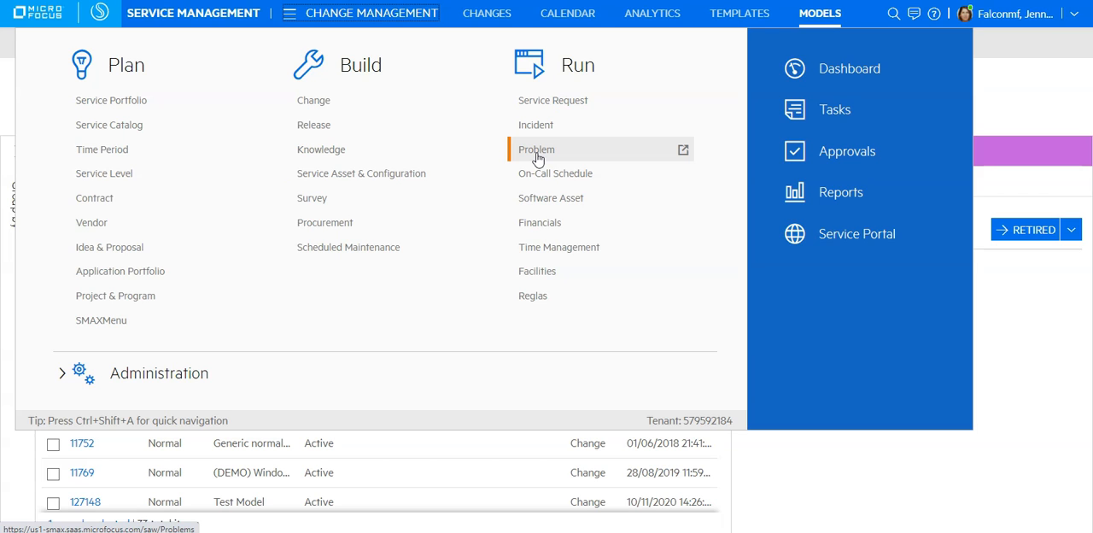
left_click(587, 103)
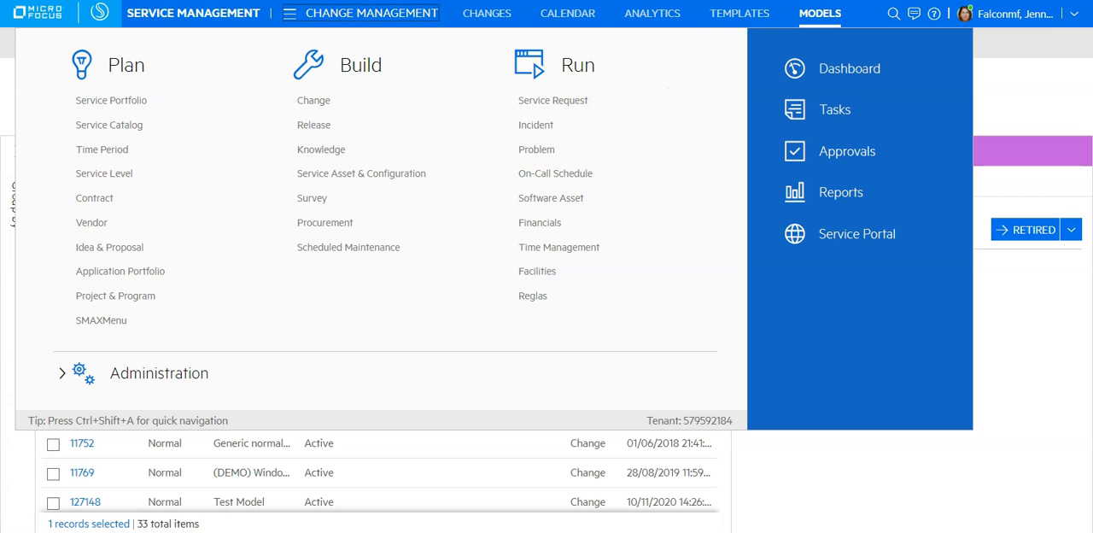
key("ctrl+t")
key("Down")
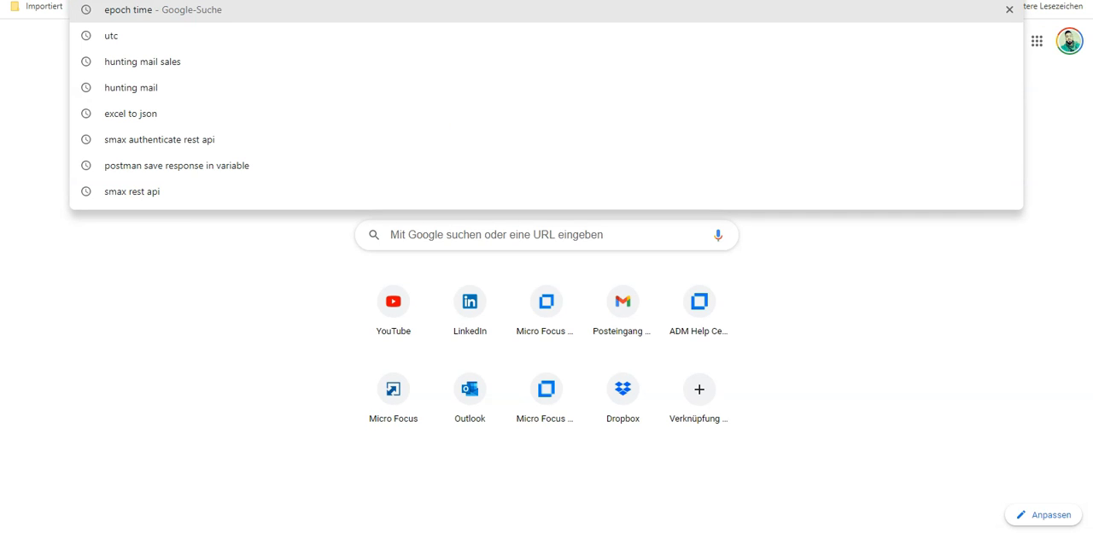
type("https://documenter.getpostman.com/view/13698513/TVspkpWc")
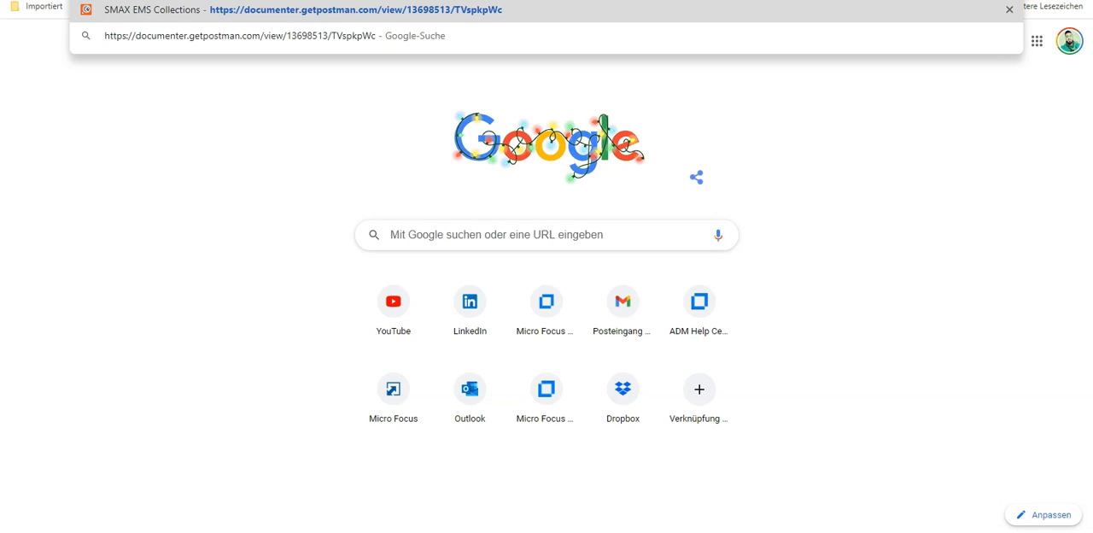
key("Return")
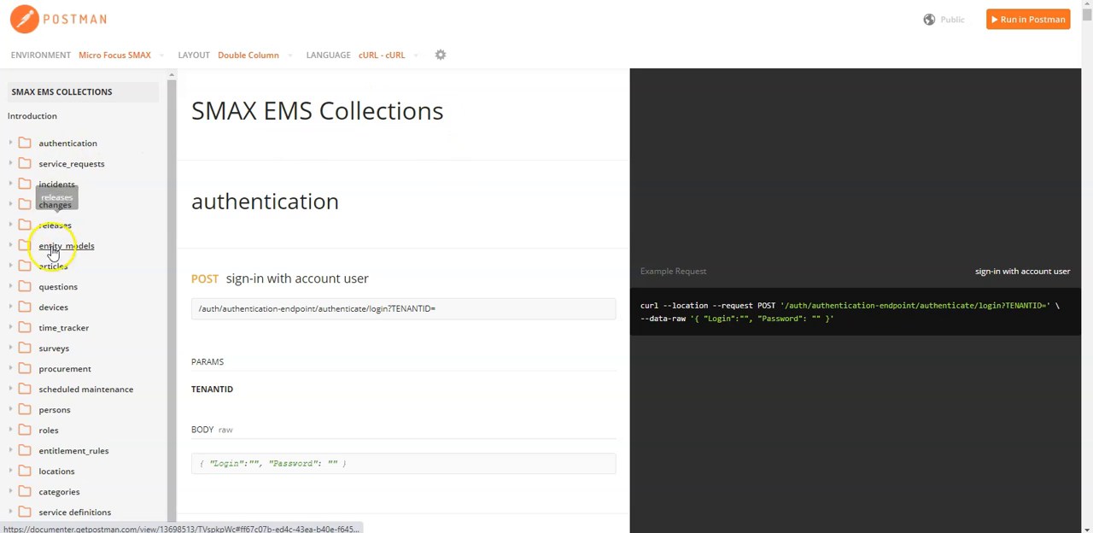
Examine the sign-in with account user request in the documentation's authentication folder and collapse the folder again.
scroll(63, 349, "down", 1)
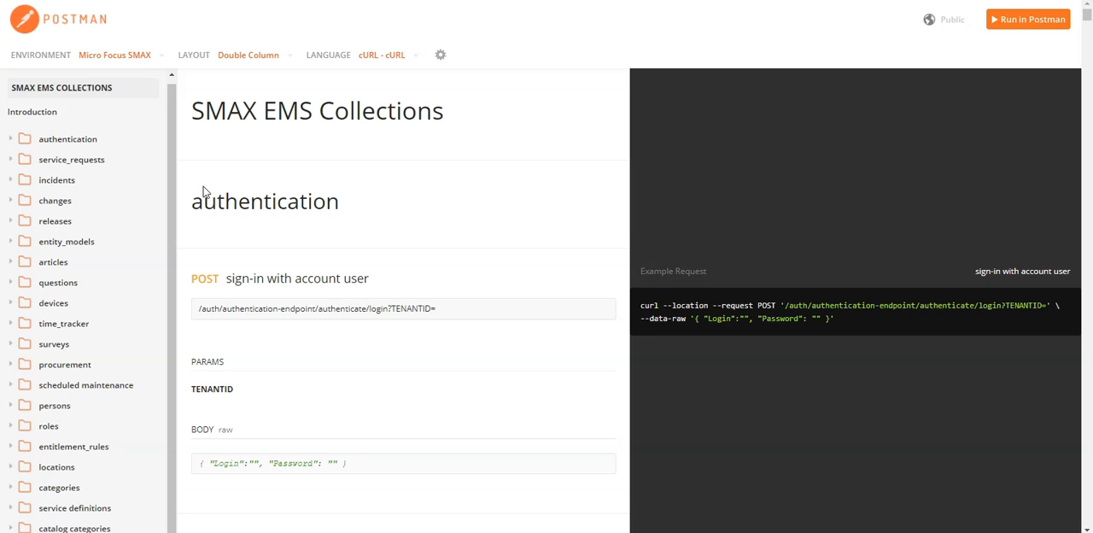
left_click(76, 144)
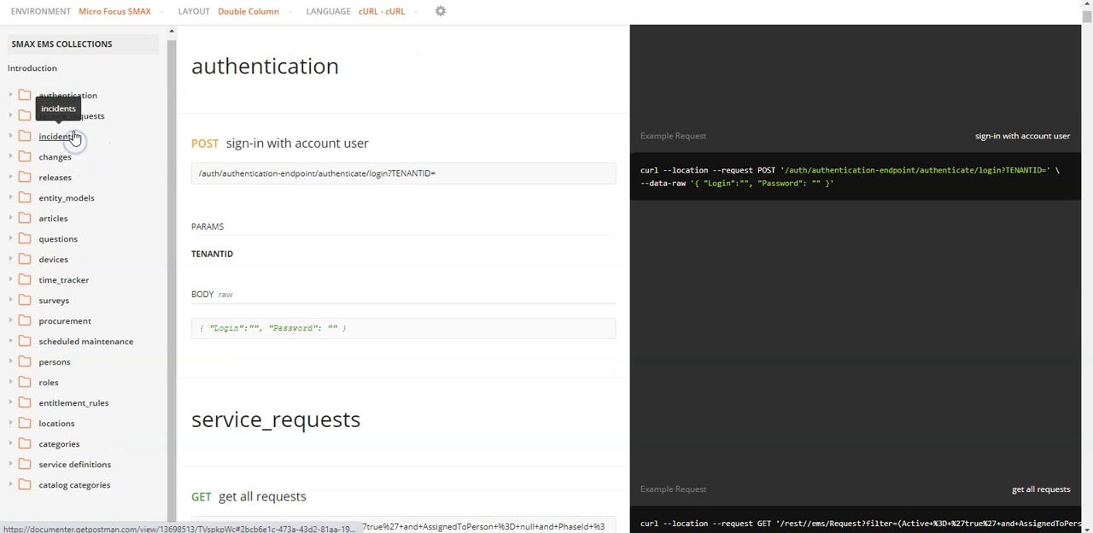
left_click(7, 100)
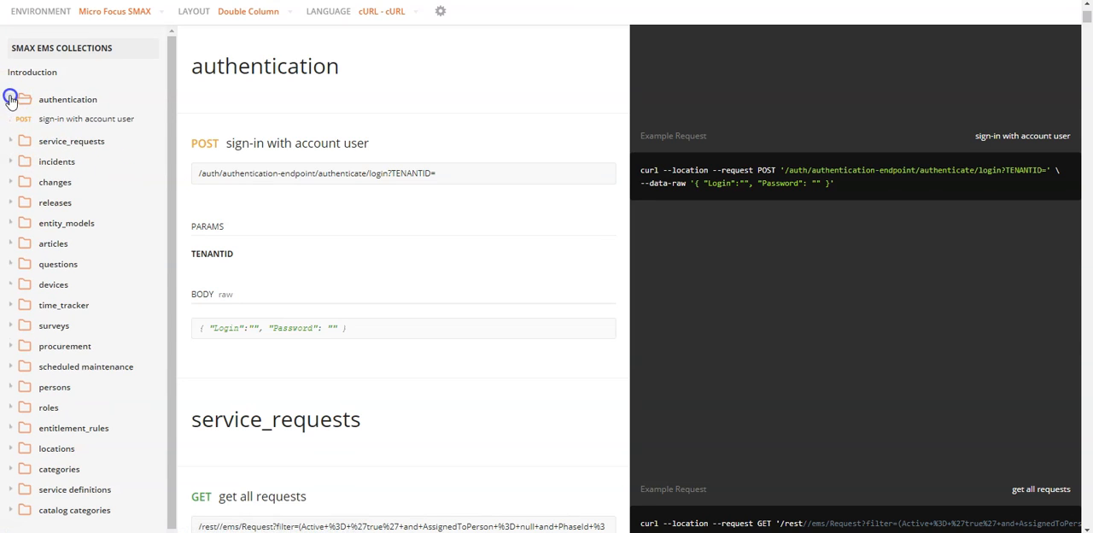
left_click(86, 119)
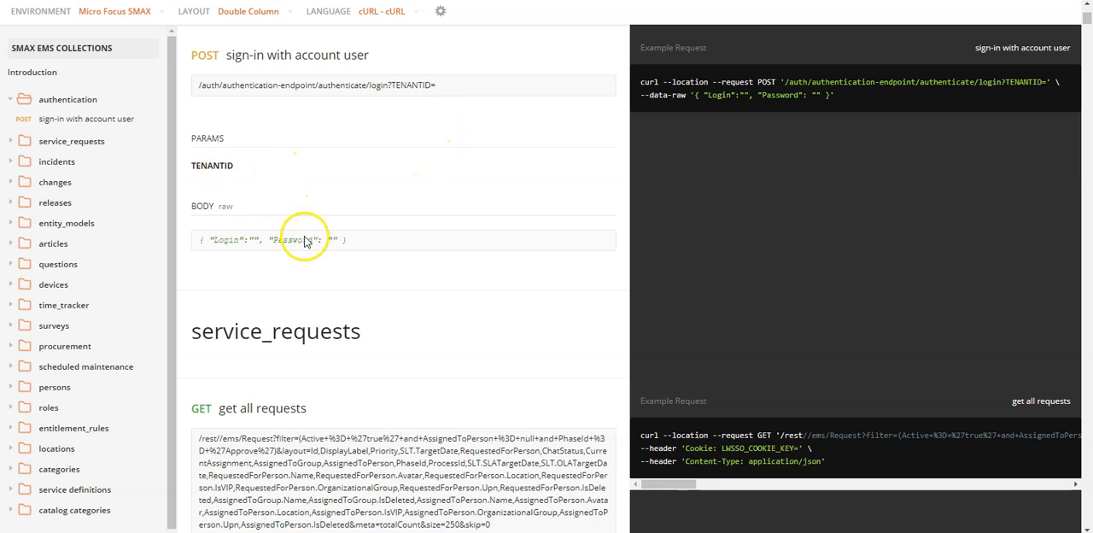
left_click(11, 102)
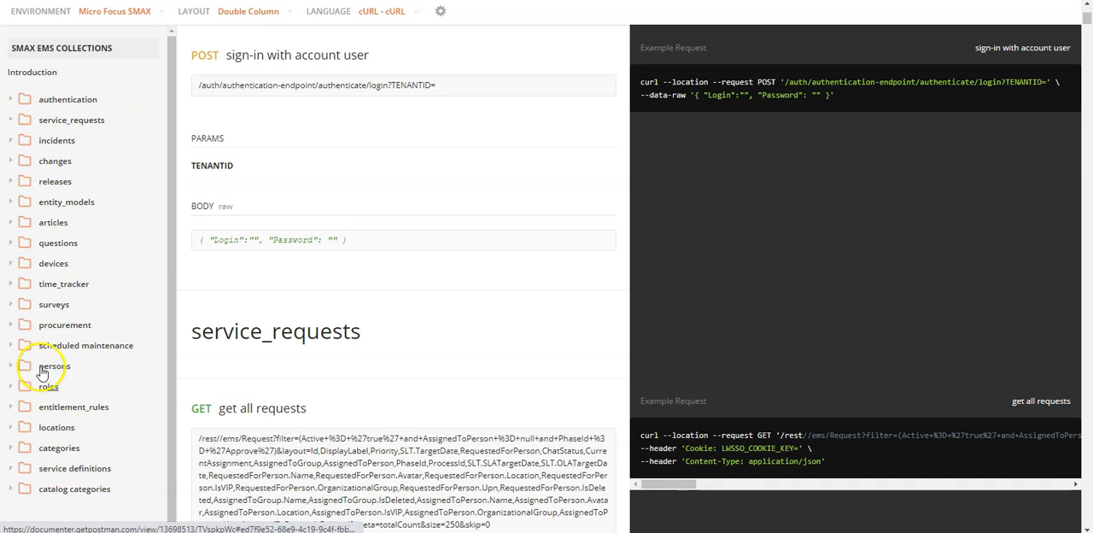
Look through the requests listed in the incidents and changes folders of the documentation.
left_click(11, 140)
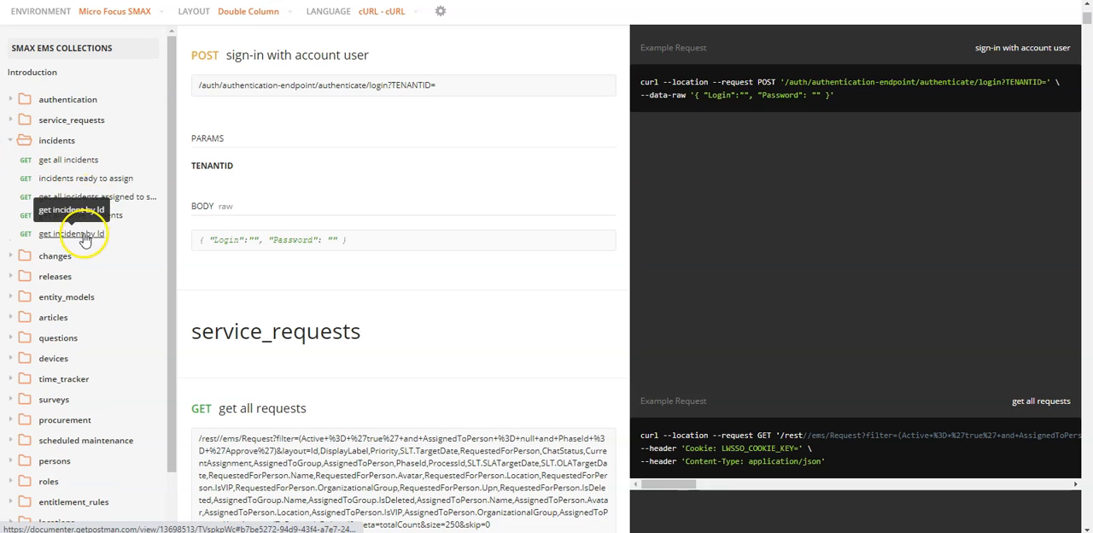
left_click(16, 258)
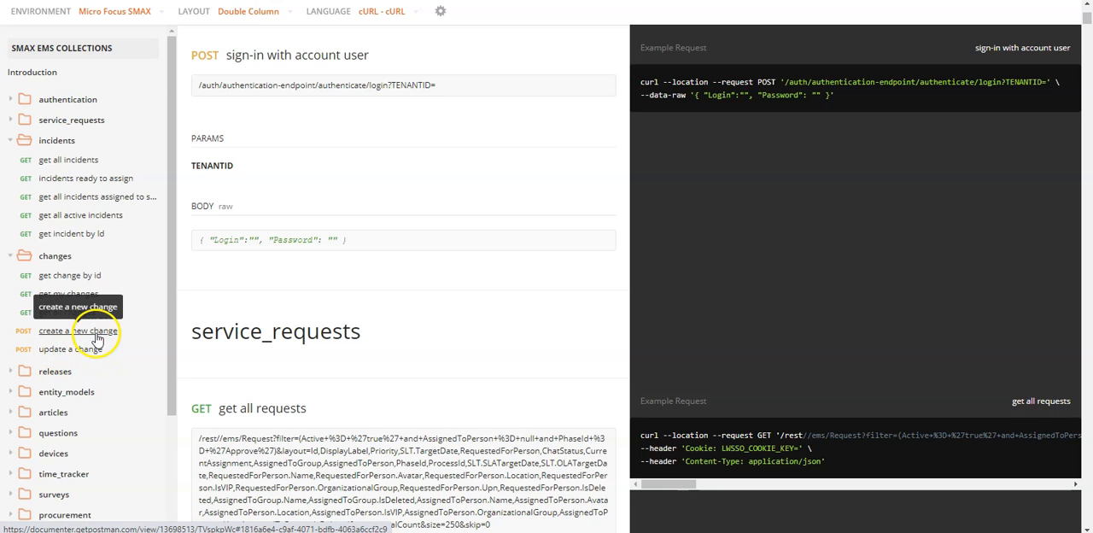
left_click(25, 258)
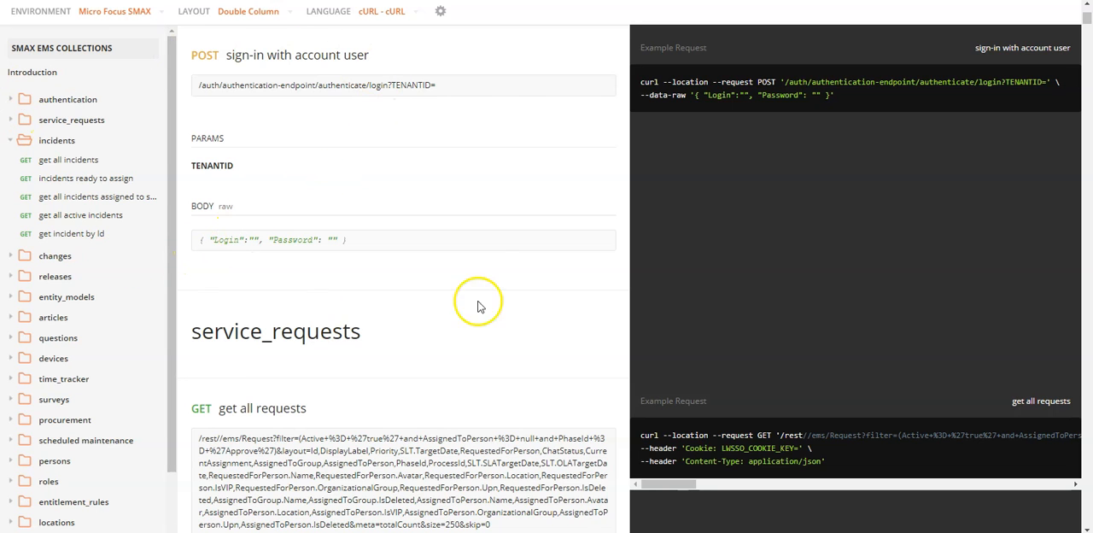
View the available options for running the documented collection in Postman and dismiss them.
scroll(312, 128, "up", 1)
scroll(316, 144, "up", 2)
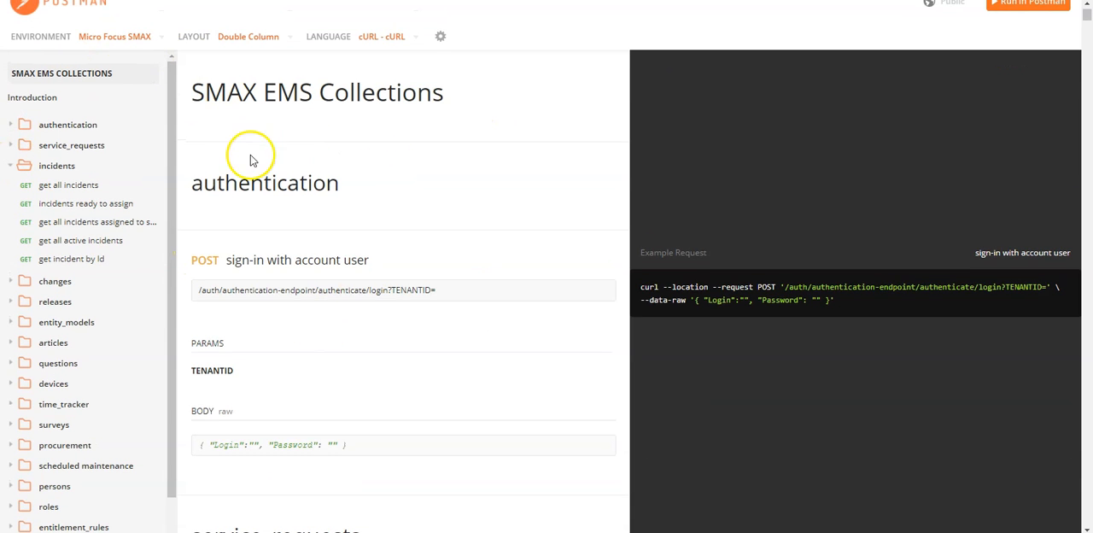
scroll(256, 146, "up", 1)
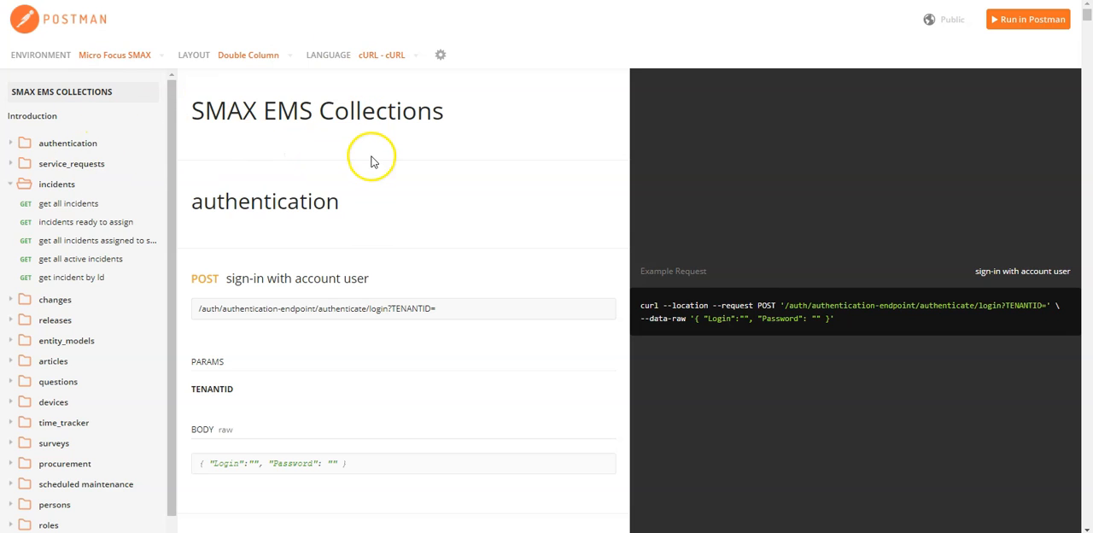
left_click(1017, 21)
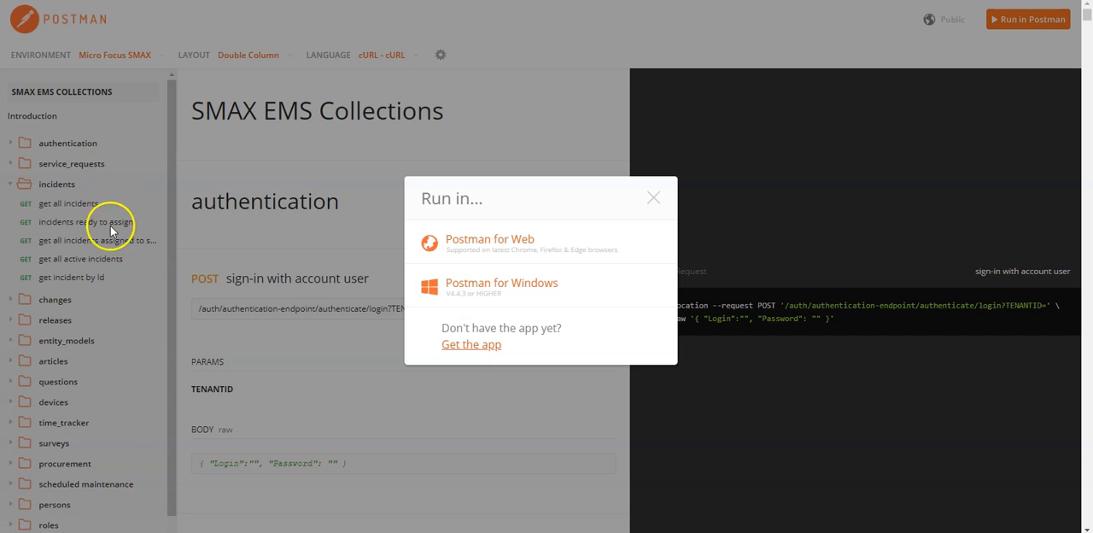
left_click(651, 201)
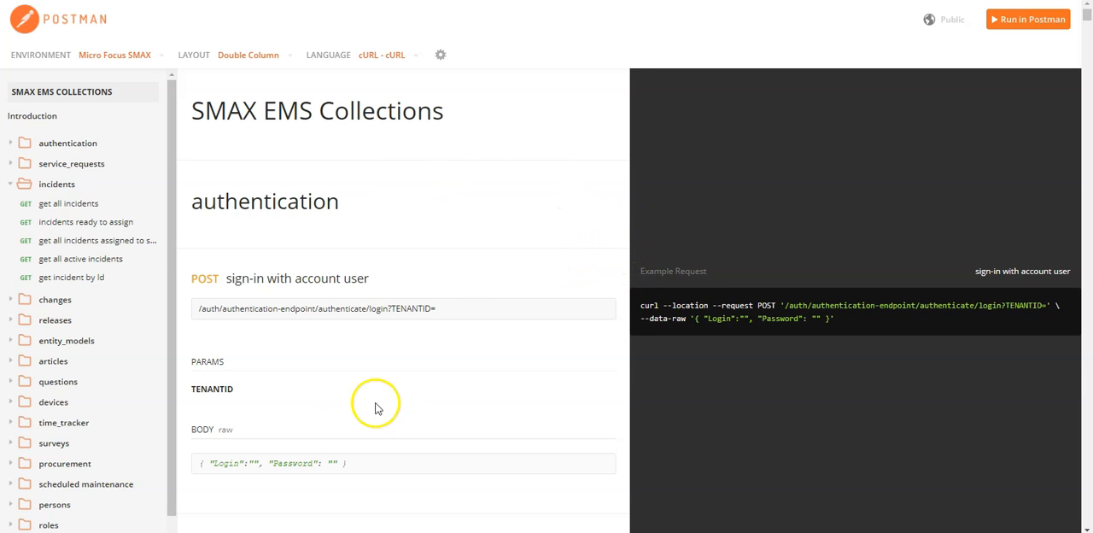
Switch to the Postman desktop app, expand SMAX EMS Collections and select the Micro Focus SMAX environment.
left_click(236, 519)
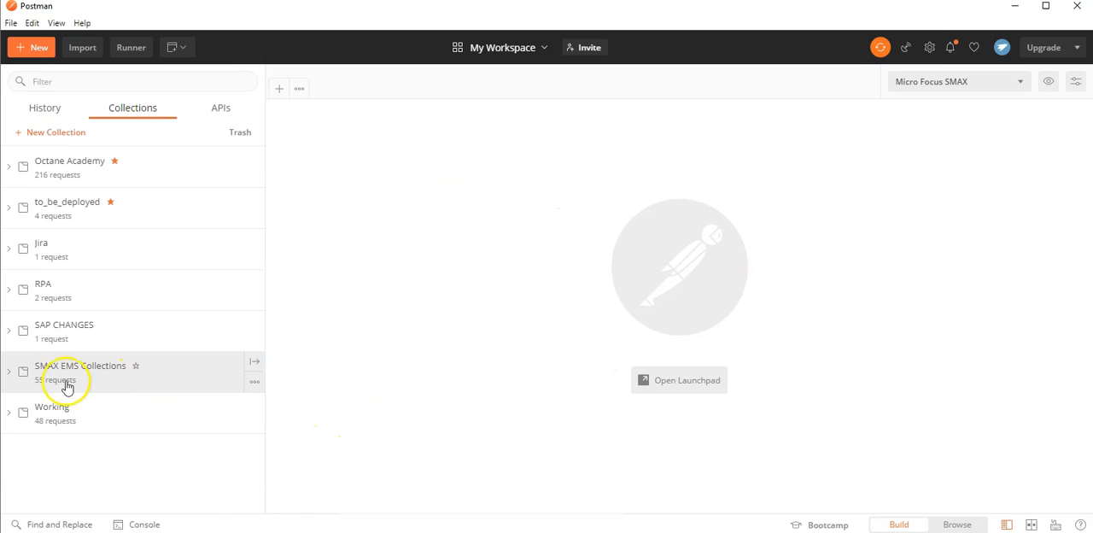
left_click(10, 372)
scroll(173, 292, "down", 4)
scroll(175, 293, "up", 3)
scroll(174, 292, "down", 1)
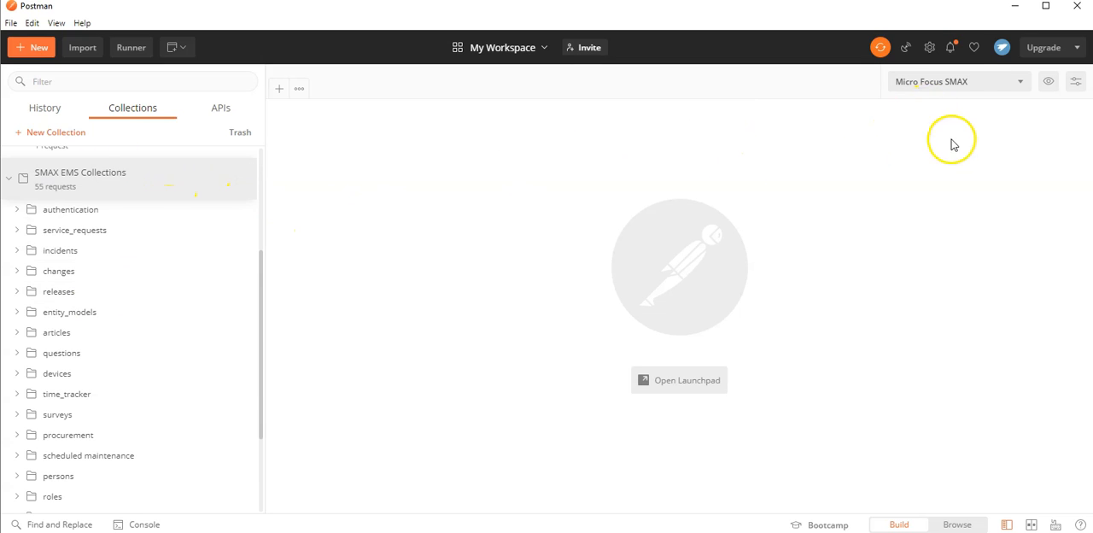
left_click(976, 81)
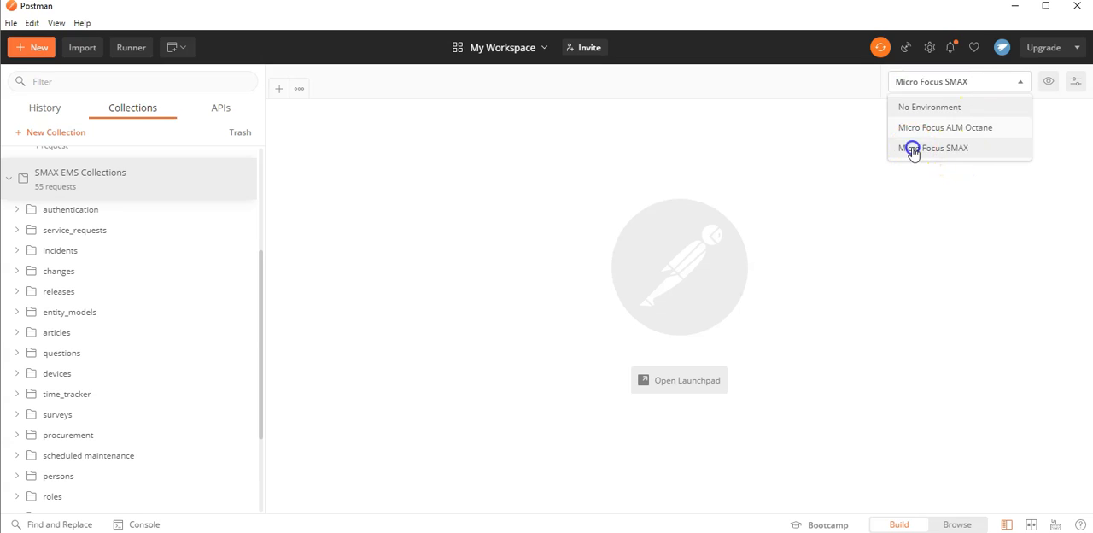
left_click(910, 148)
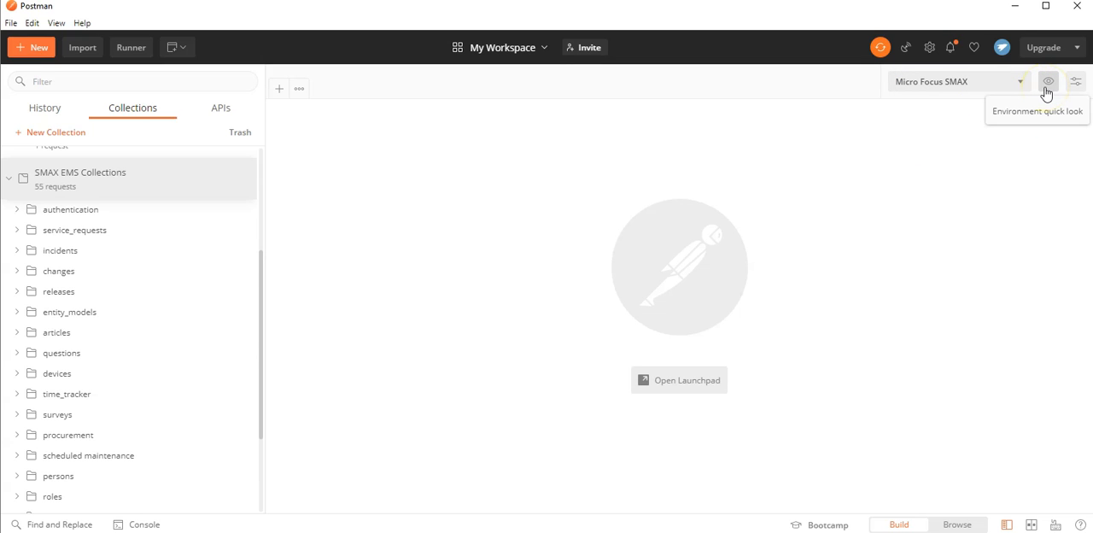
Examine the variables of the Micro Focus SMAX environment with their initial and current values.
left_click(1046, 85)
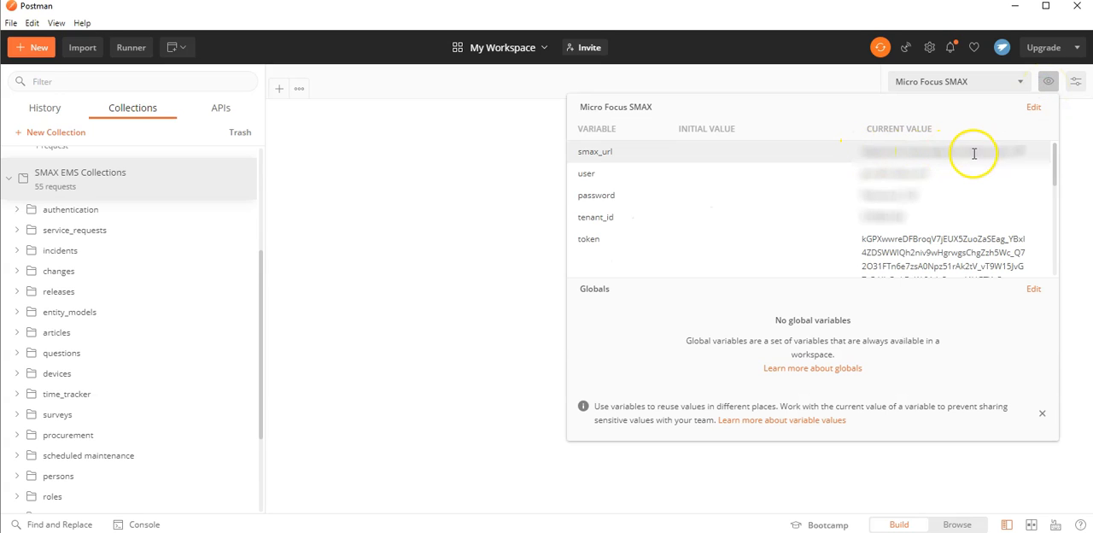
scroll(901, 232, "down", 1)
scroll(901, 233, "up", 1)
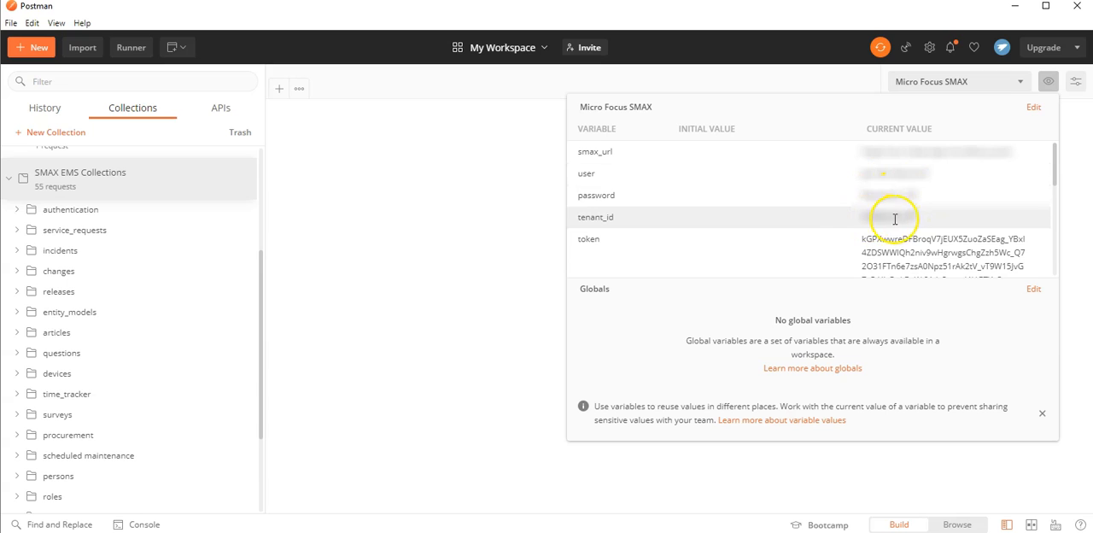
scroll(908, 224, "down", 4)
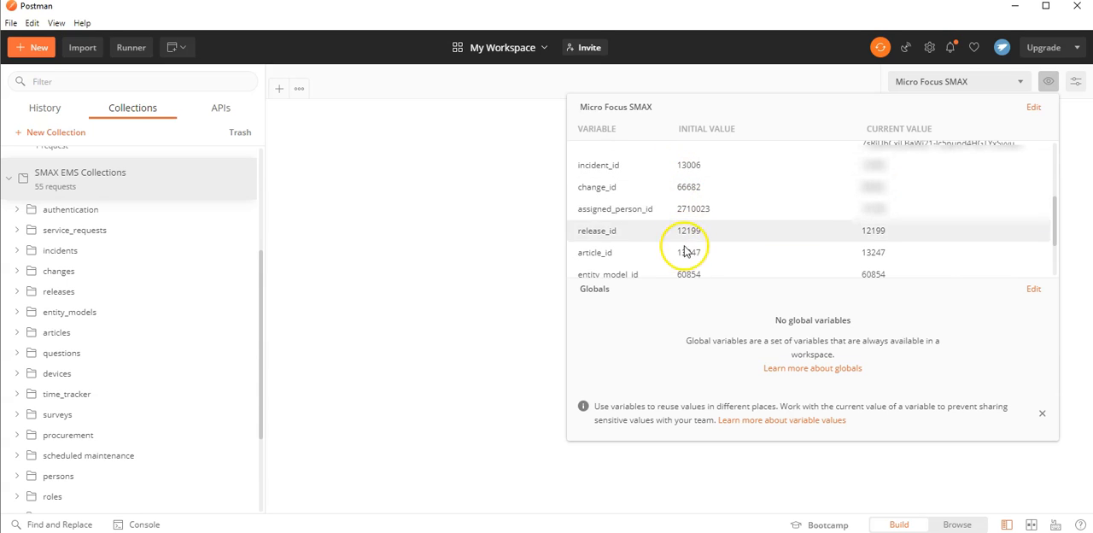
scroll(693, 251, "down", 3)
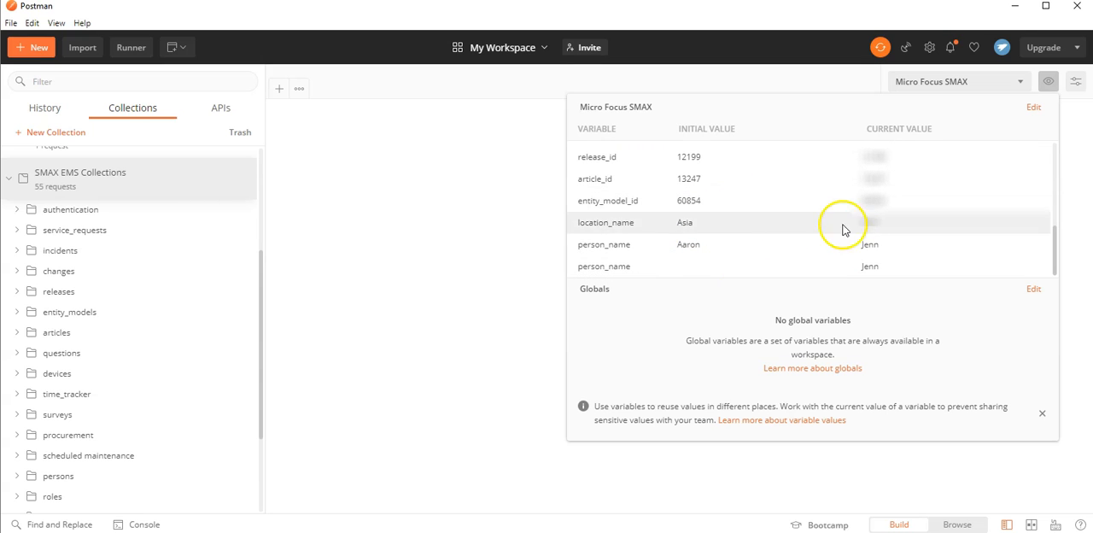
scroll(872, 256, "up", 3)
scroll(877, 266, "up", 2)
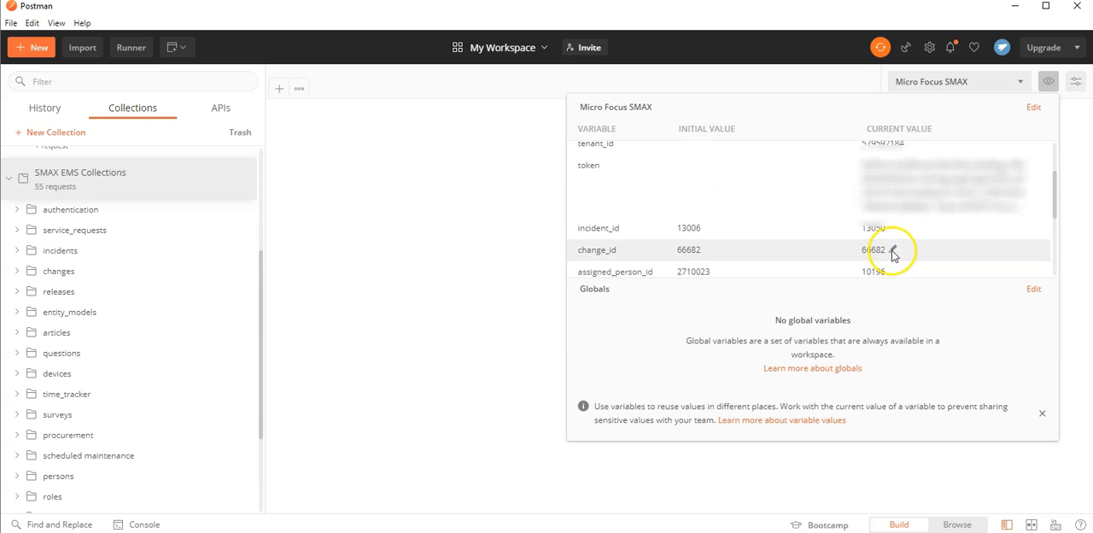
scroll(898, 251, "up", 3)
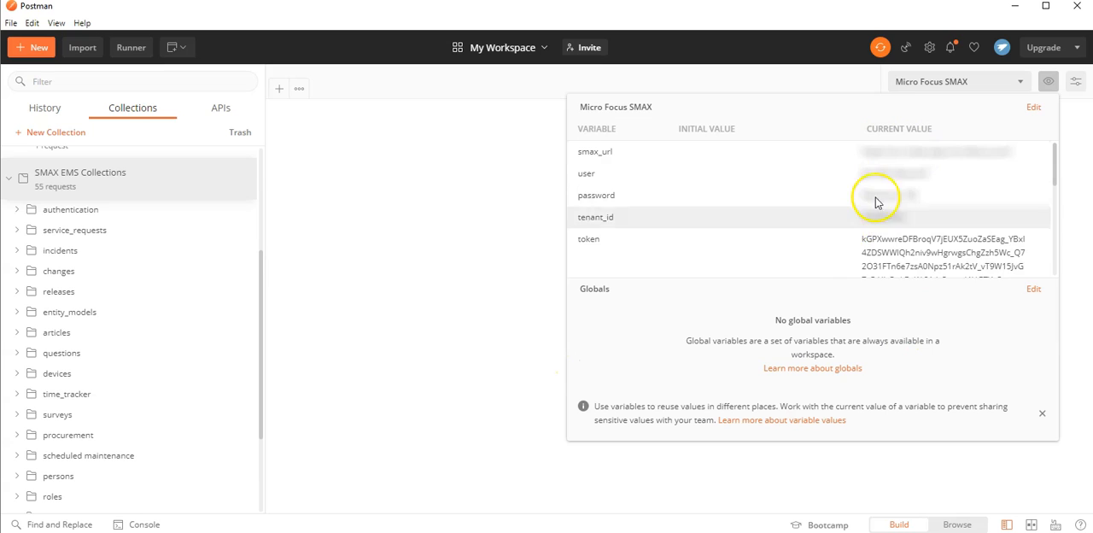
left_click(370, 291)
Open the sign-in with account user request from the authentication folder and check the list of environments.
left_click(17, 209)
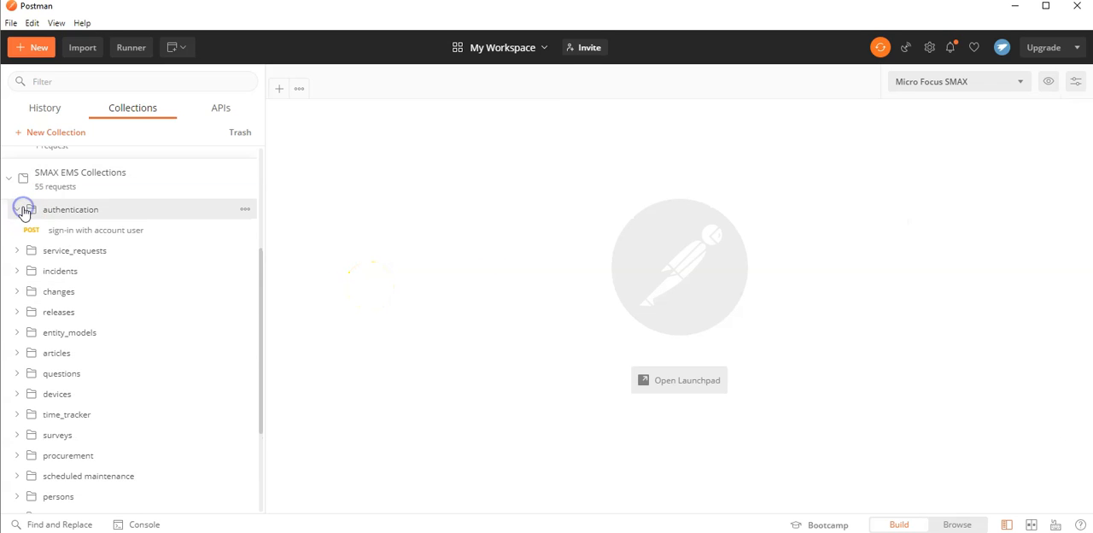
left_click(82, 231)
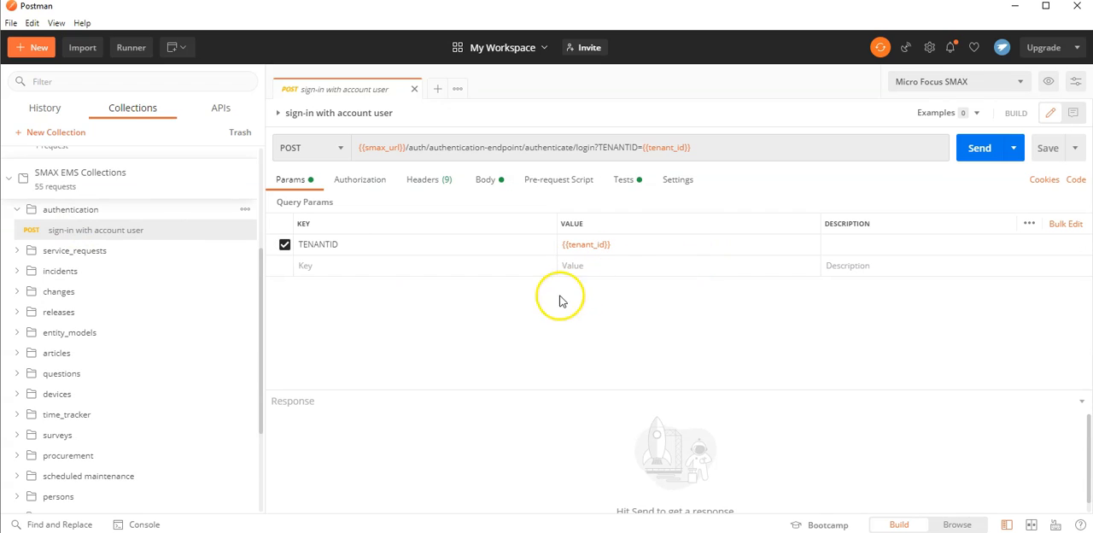
left_click(983, 82)
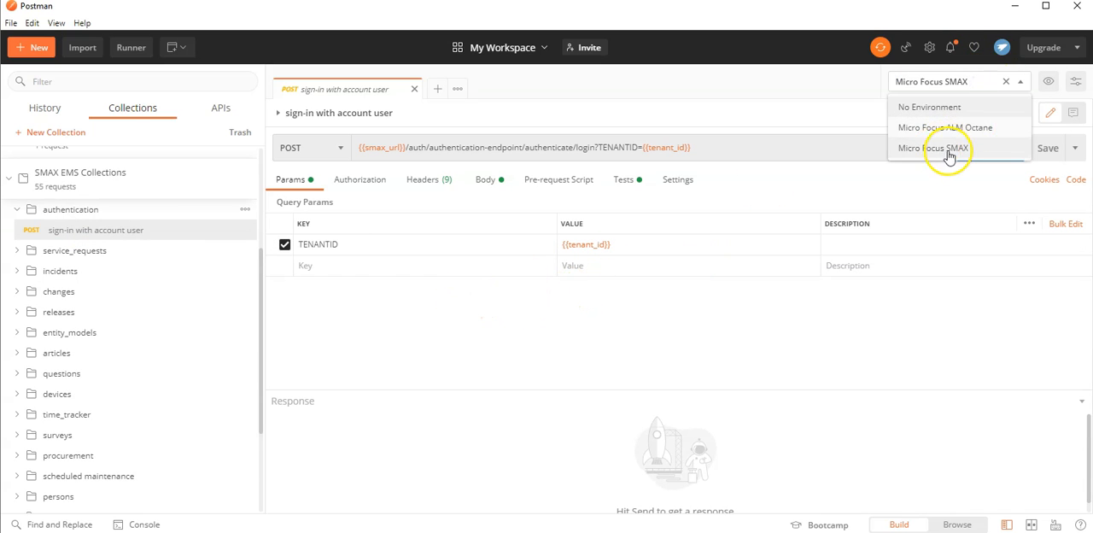
left_click(785, 305)
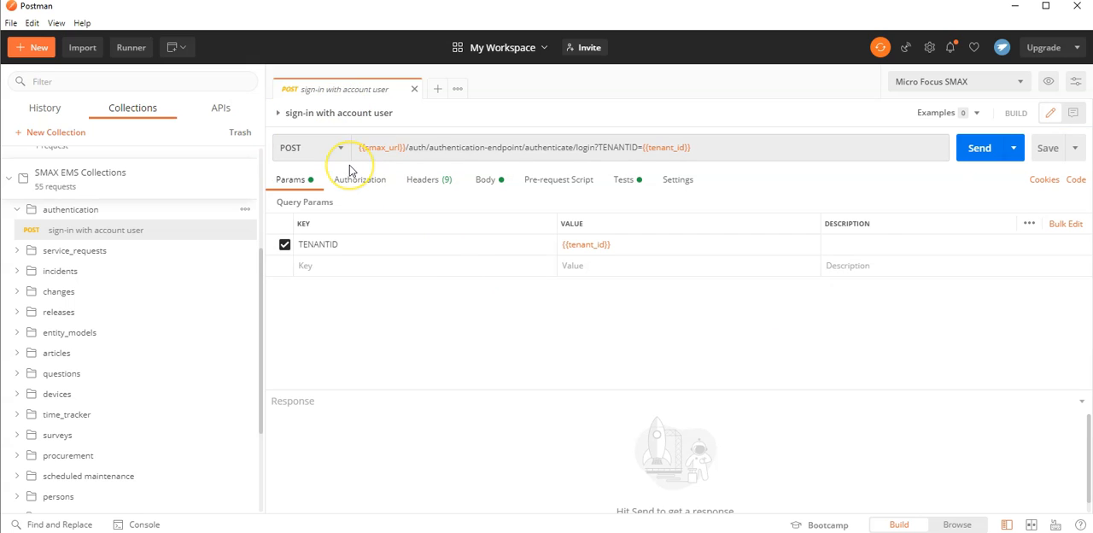
Display the sign-in request's body and send the request, enlarging the response area.
left_click(490, 180)
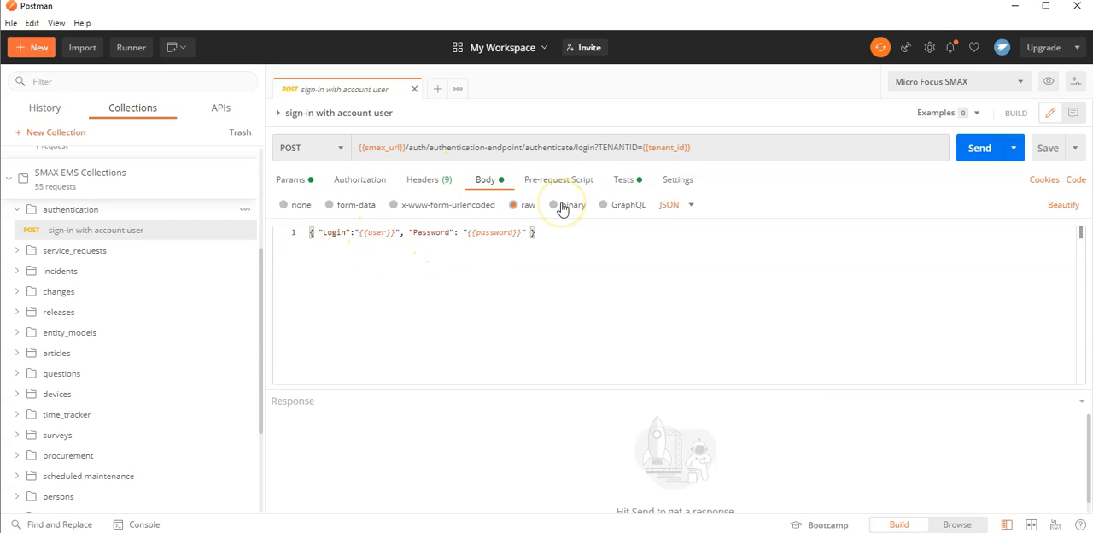
left_click(974, 151)
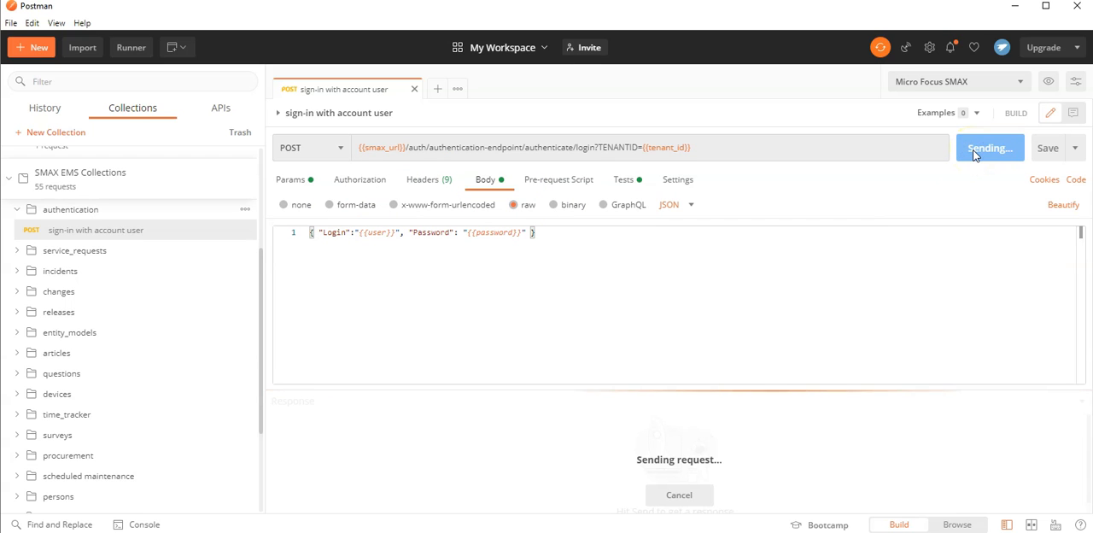
left_click_drag(776, 391, 764, 254)
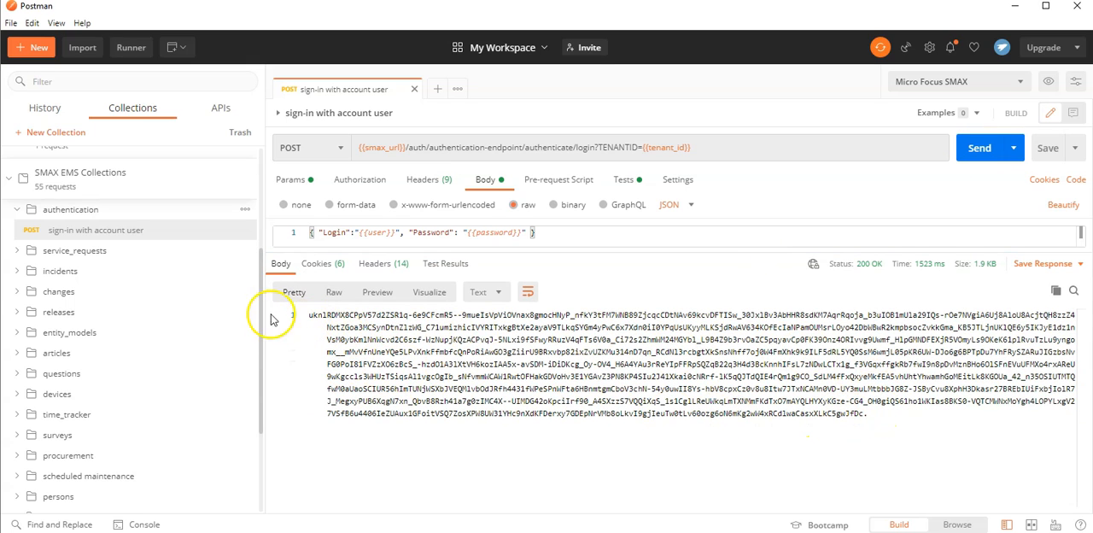
Open the get all incidents request from the incidents folder and send it.
left_click(30, 271)
left_click(60, 291)
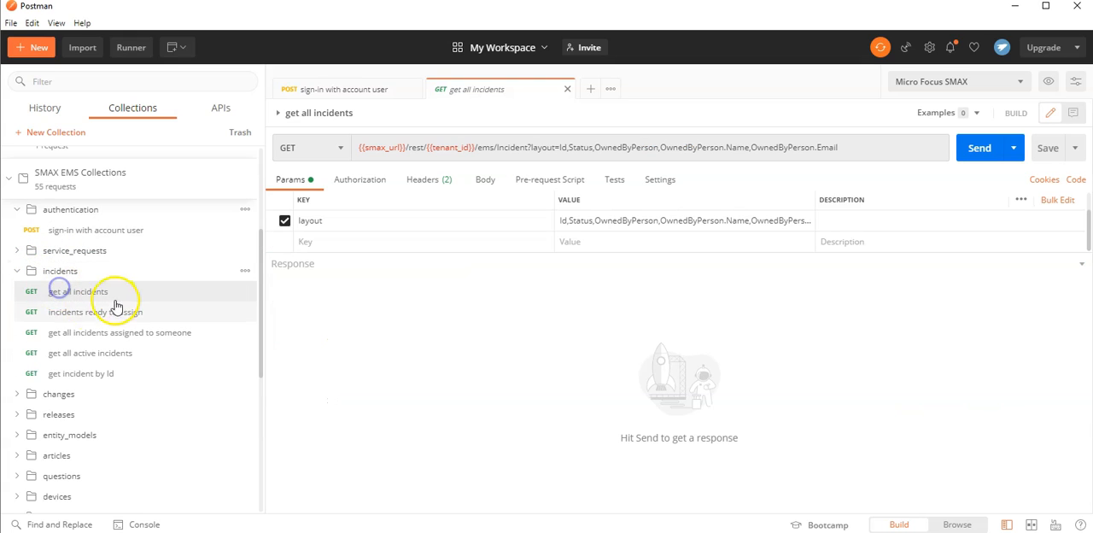
left_click(980, 150)
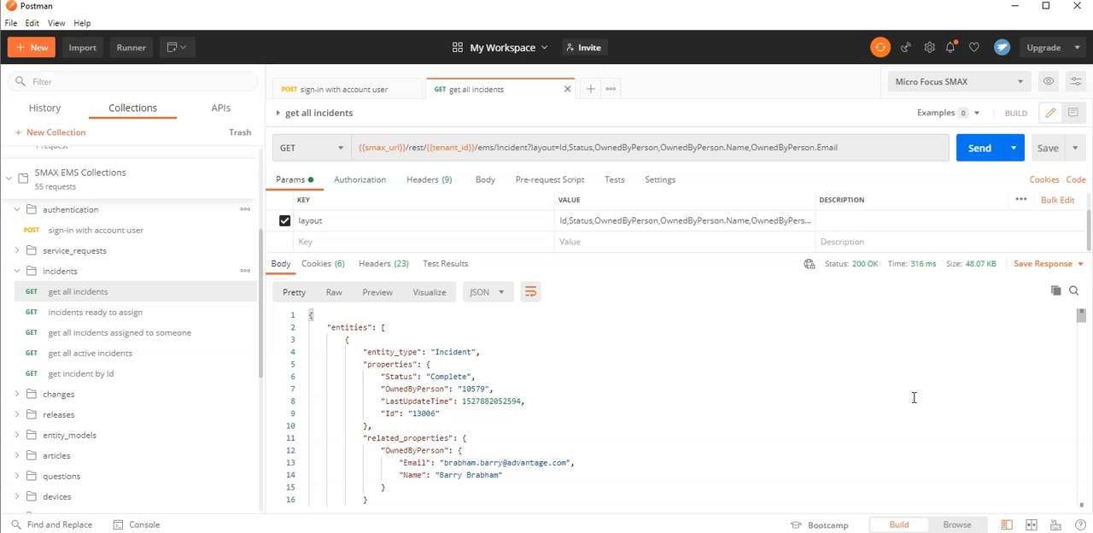
Look through the returned incidents and open the get incident by Id request from the incidents folder.
scroll(913, 397, "down", 10)
scroll(914, 397, "down", 12)
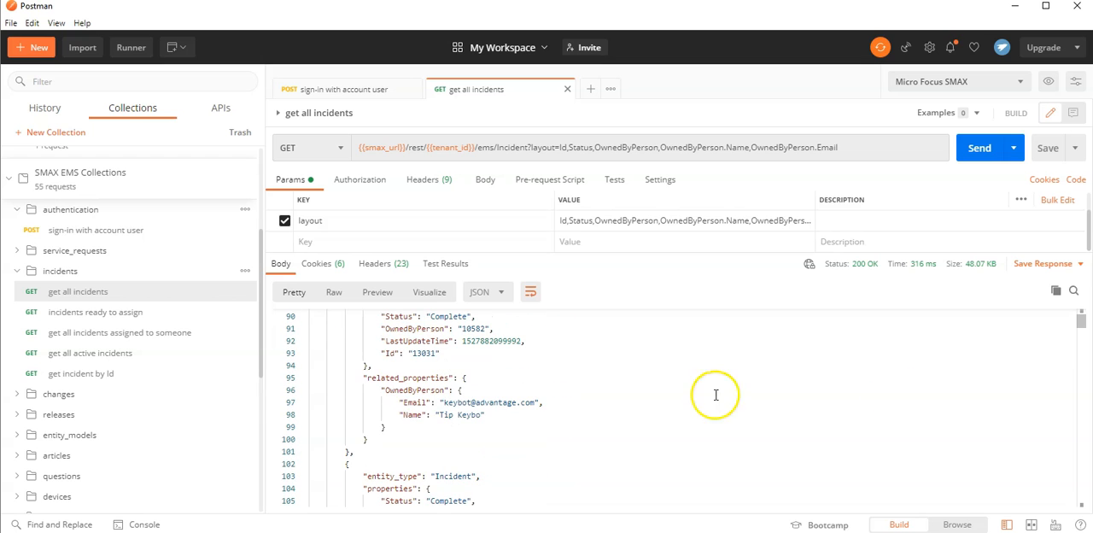
left_click(111, 373)
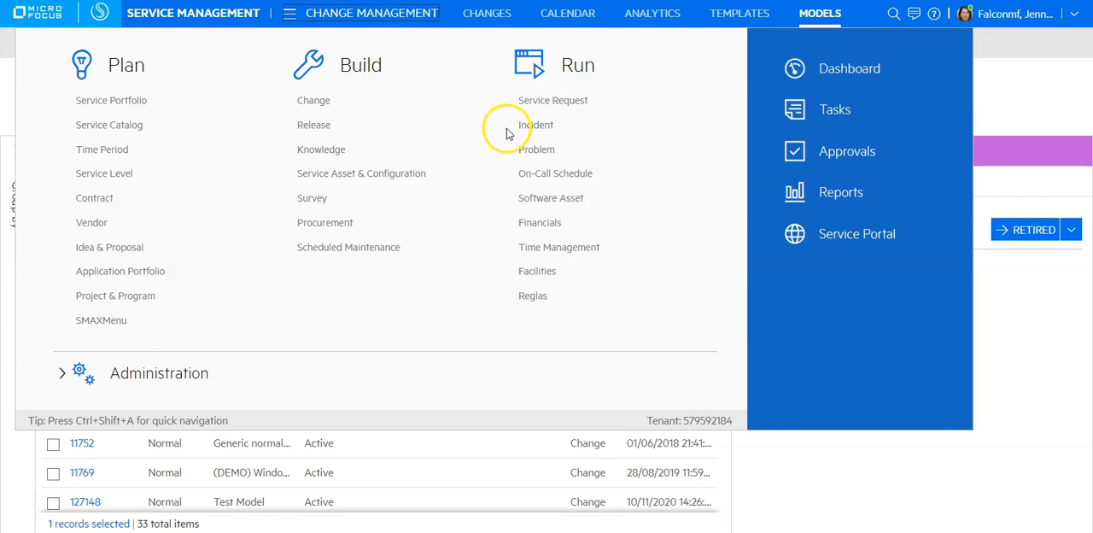
Switch to SMAX, open the Windows 7 PC incident from the active incidents list and select its ID in the heading.
left_click(518, 123)
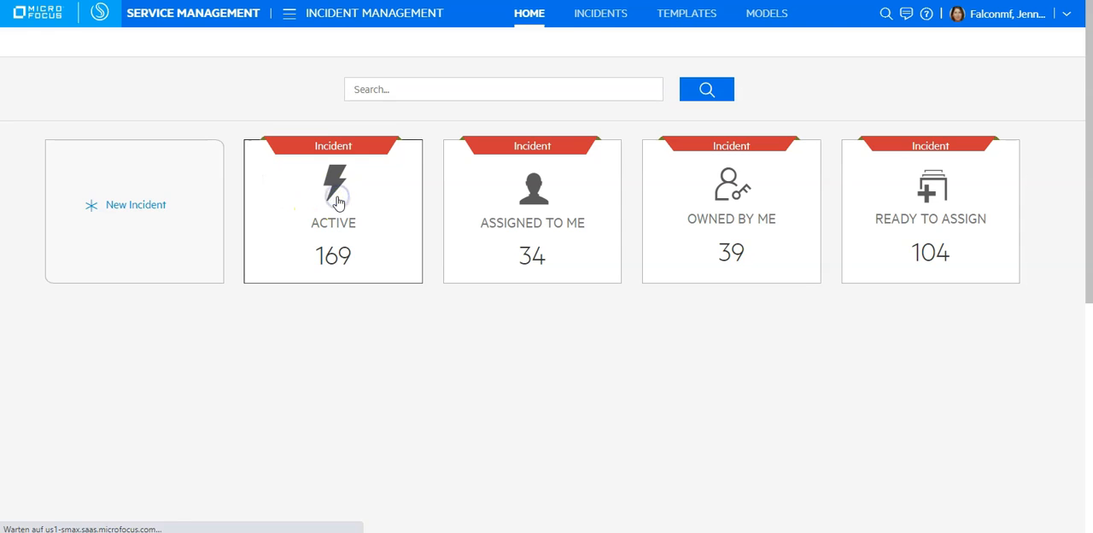
left_click(333, 203)
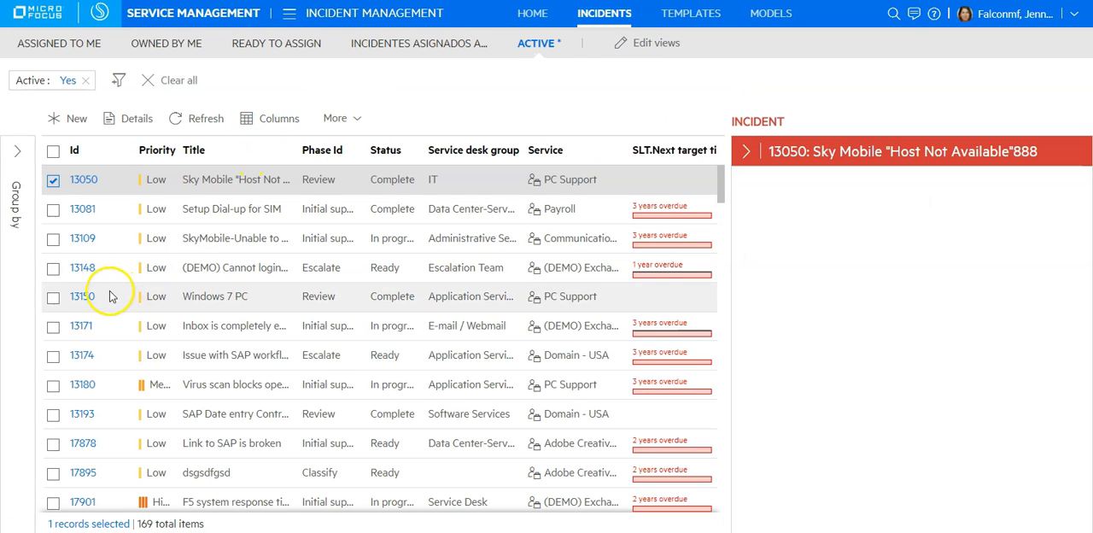
left_click(82, 297)
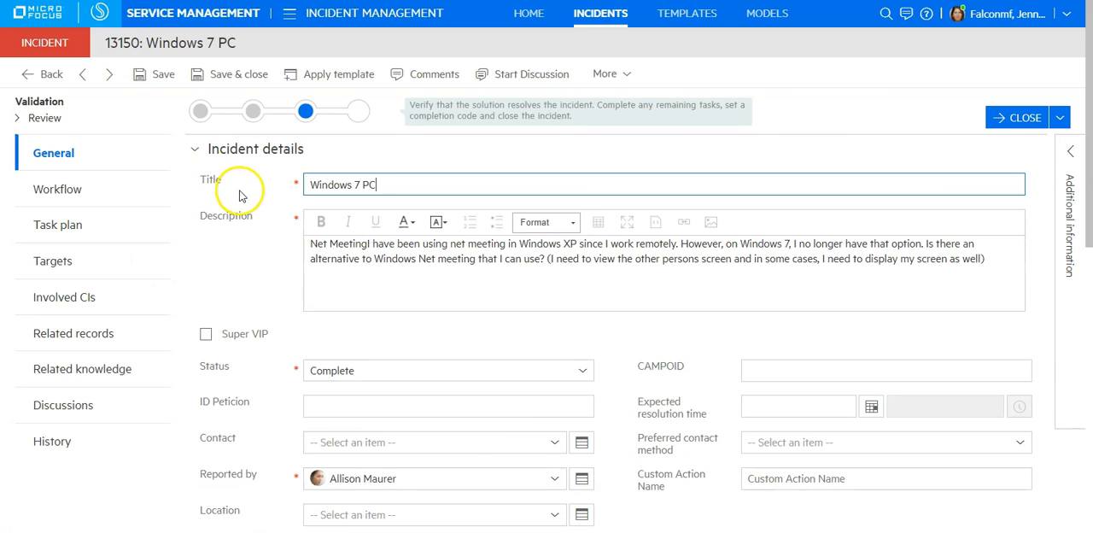
double_click(134, 47)
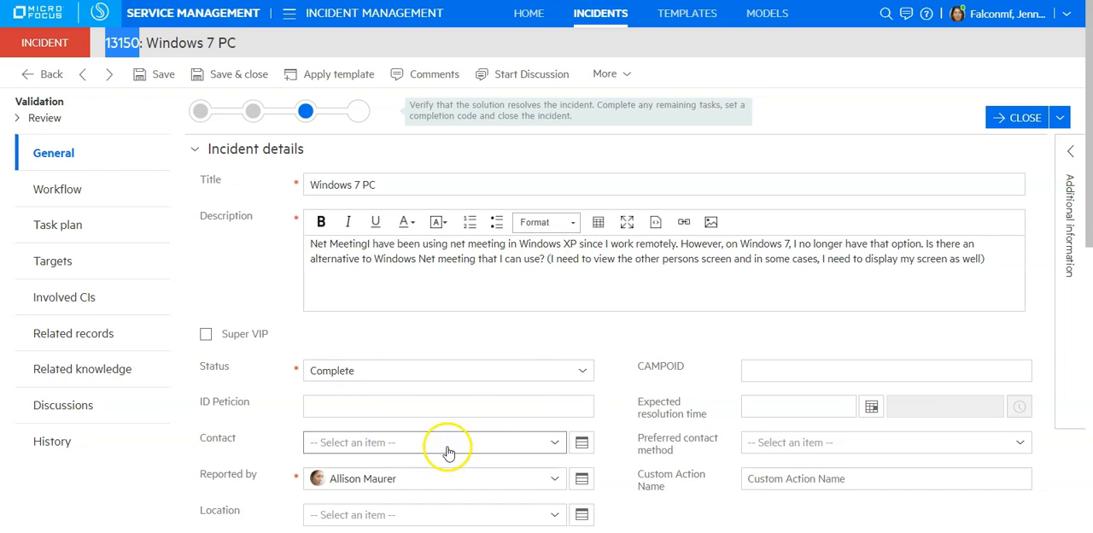
Switch back to Postman and set the current value of the incident_id environment variable to 13150.
key("alt+Tab")
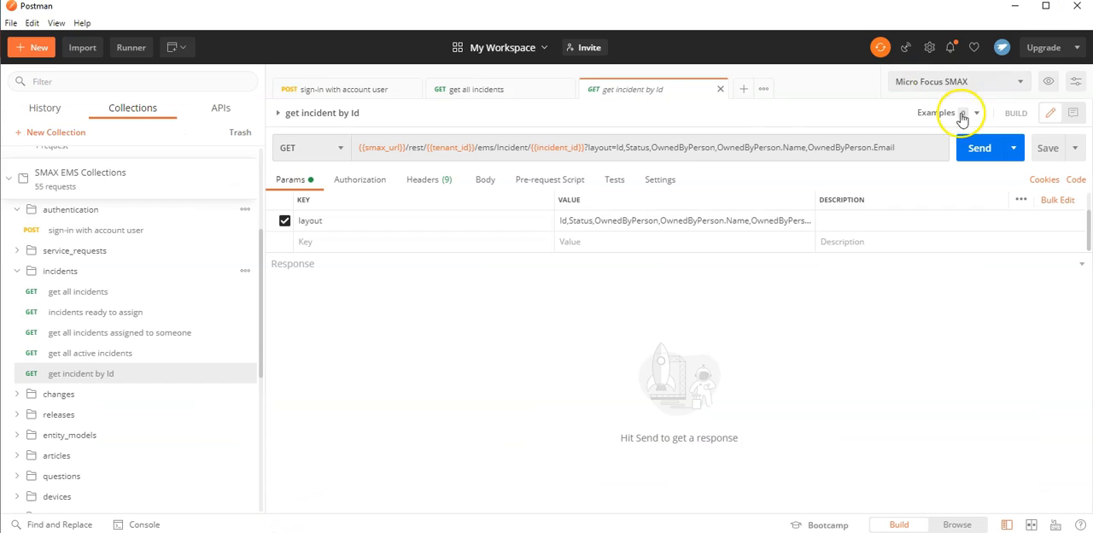
left_click(1048, 81)
scroll(939, 175, "down", 5)
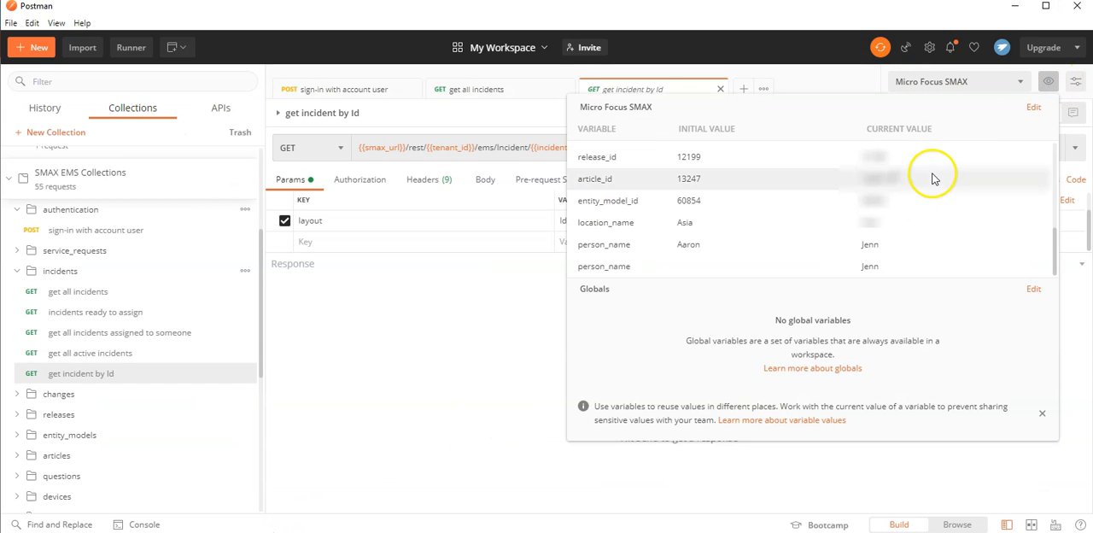
scroll(845, 199, "up", 3)
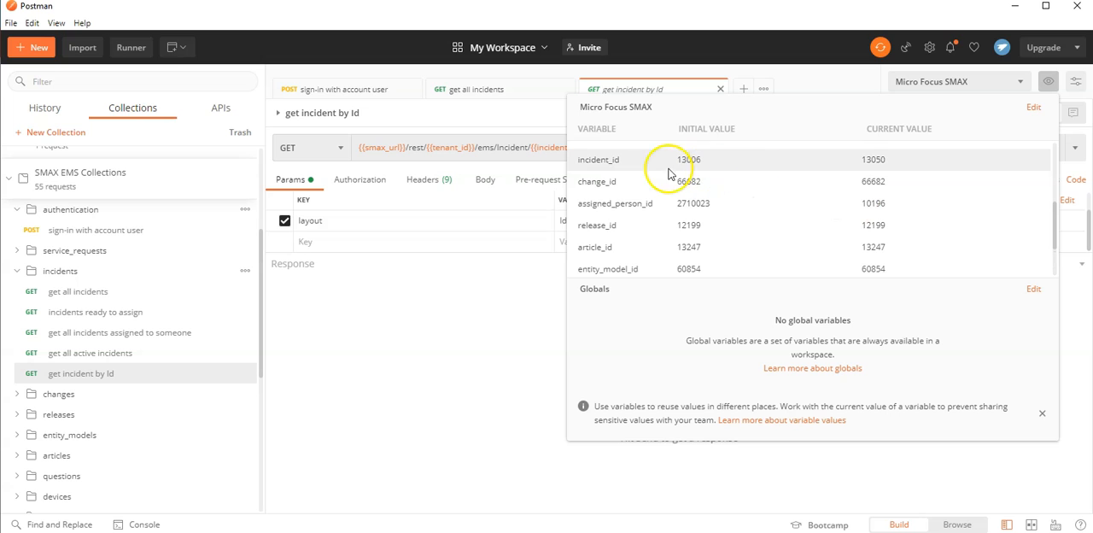
left_click(893, 161)
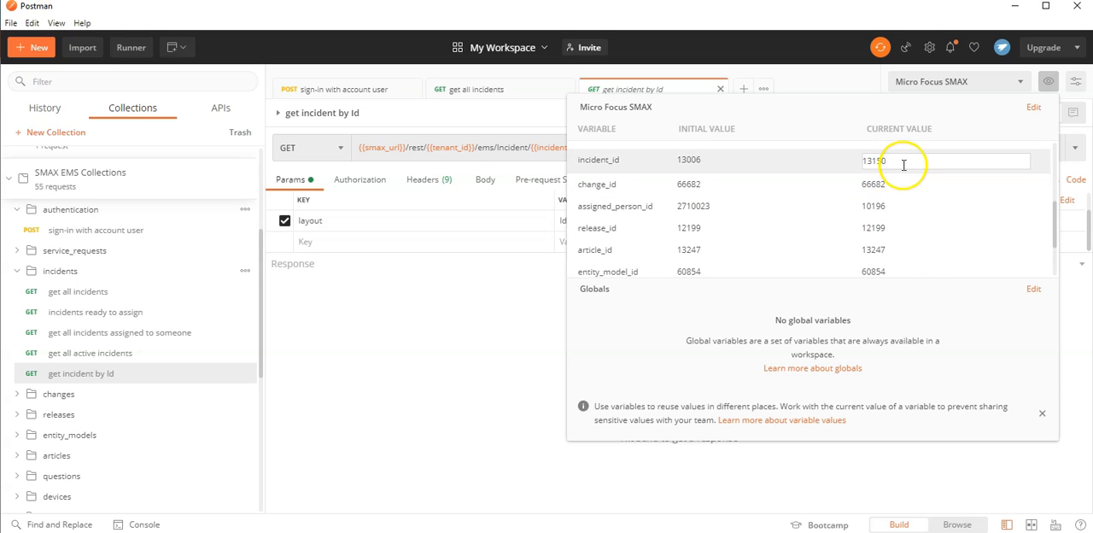
left_click(927, 175)
left_click(510, 348)
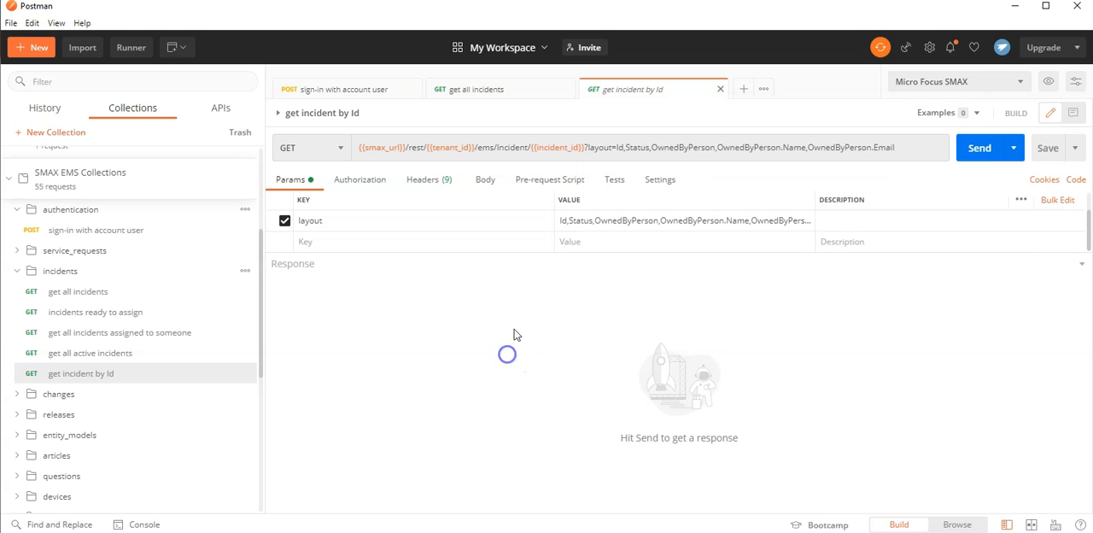
Send the get incident by Id request and check the status and owner properties in the response.
left_click(979, 147)
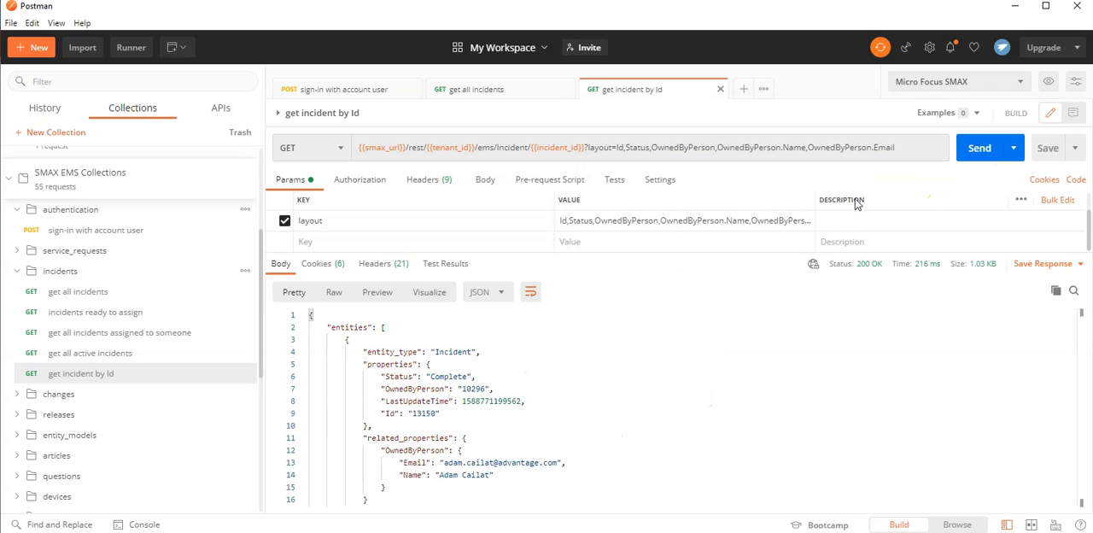
double_click(448, 375)
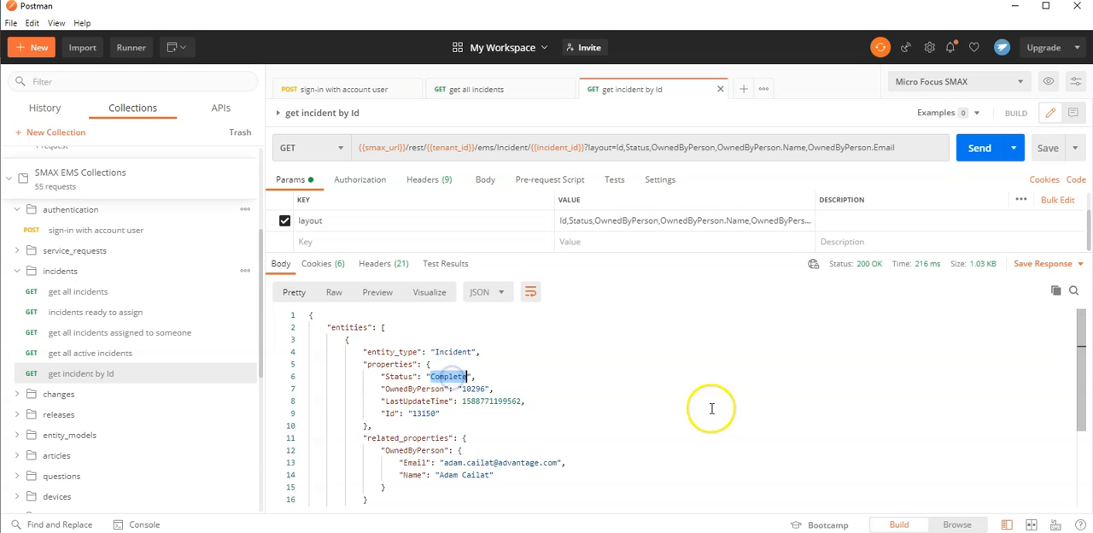
scroll(735, 409, "down", 3)
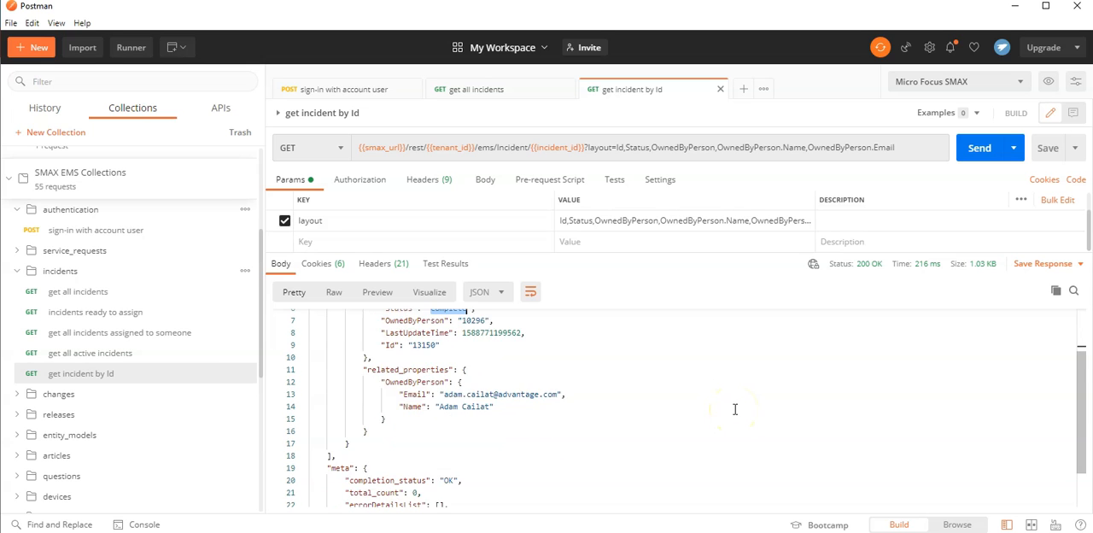
scroll(734, 409, "up", 2)
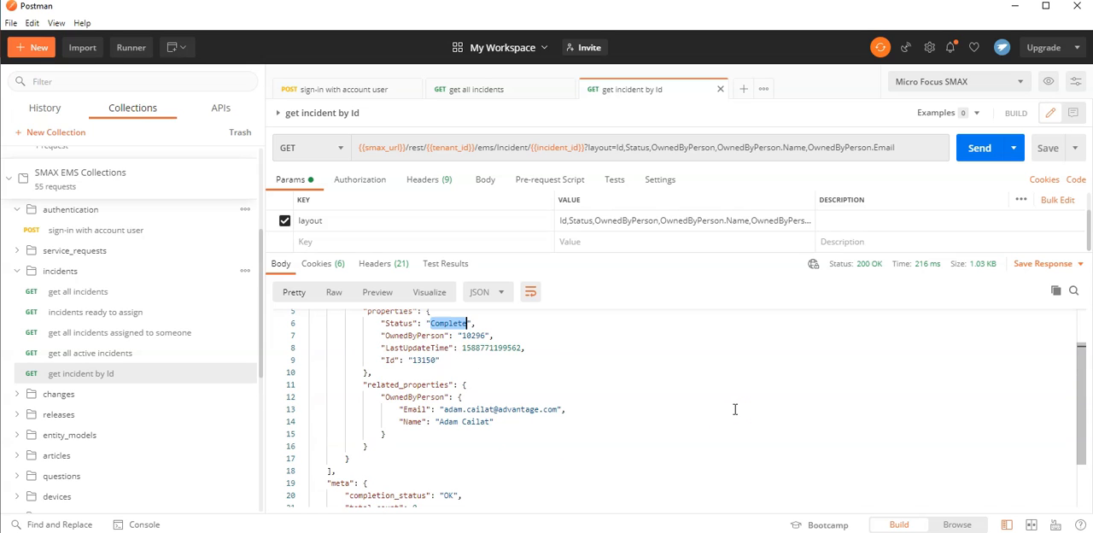
scroll(485, 376, "up", 1)
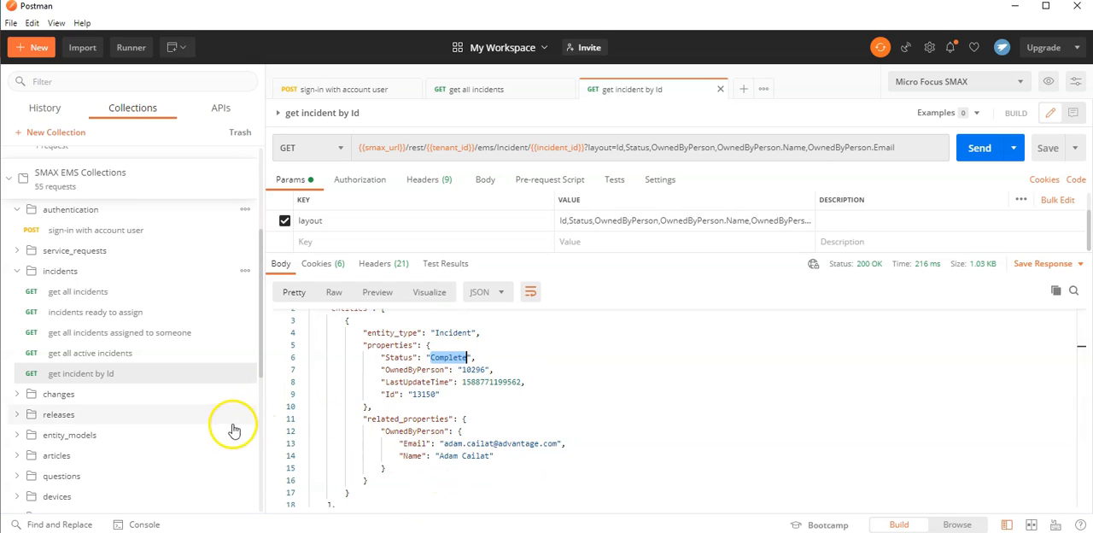
Open the get my changes request from the changes folder and highlight the OwnedByPerson ID in its URL filter.
left_click(18, 271)
left_click(17, 291)
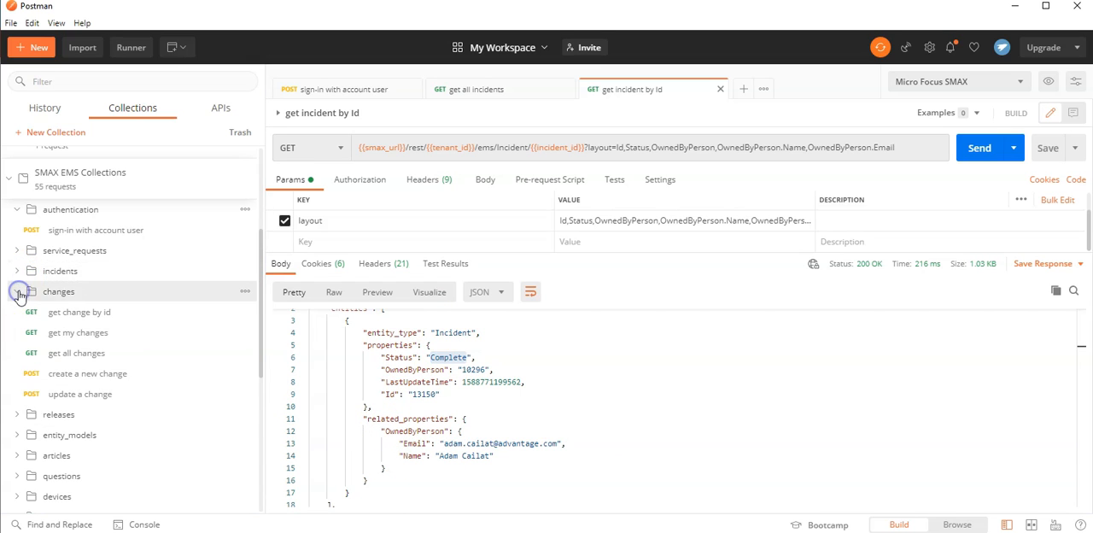
left_click(122, 334)
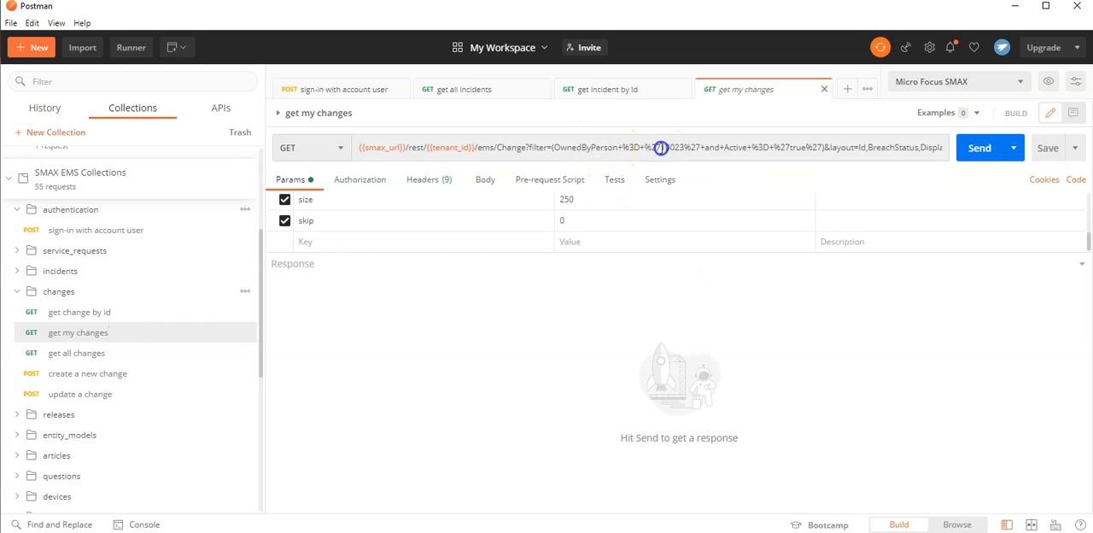
left_click(659, 147)
double_click(478, 160)
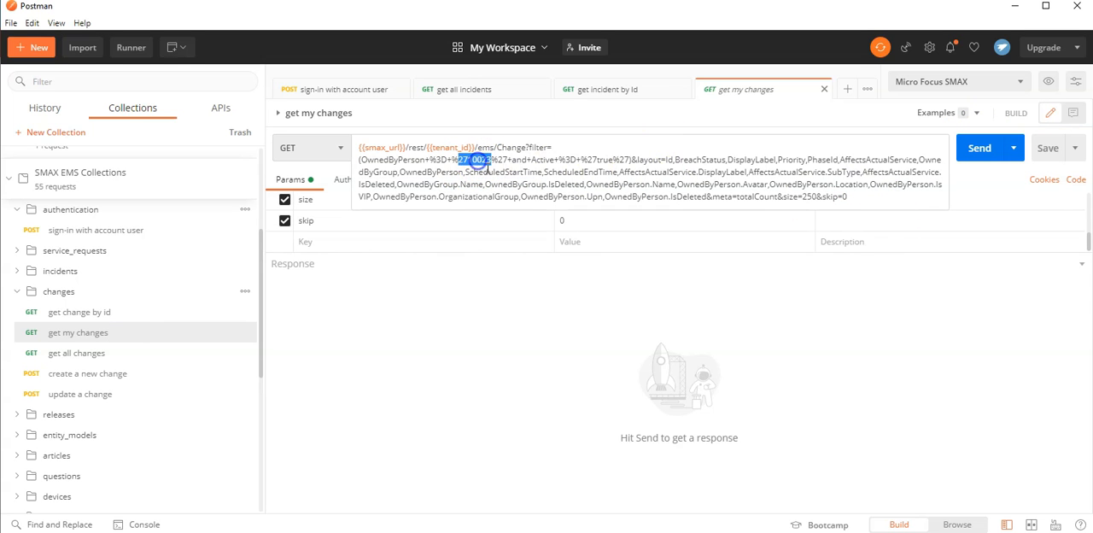
left_click_drag(478, 160, 472, 170)
double_click(478, 158)
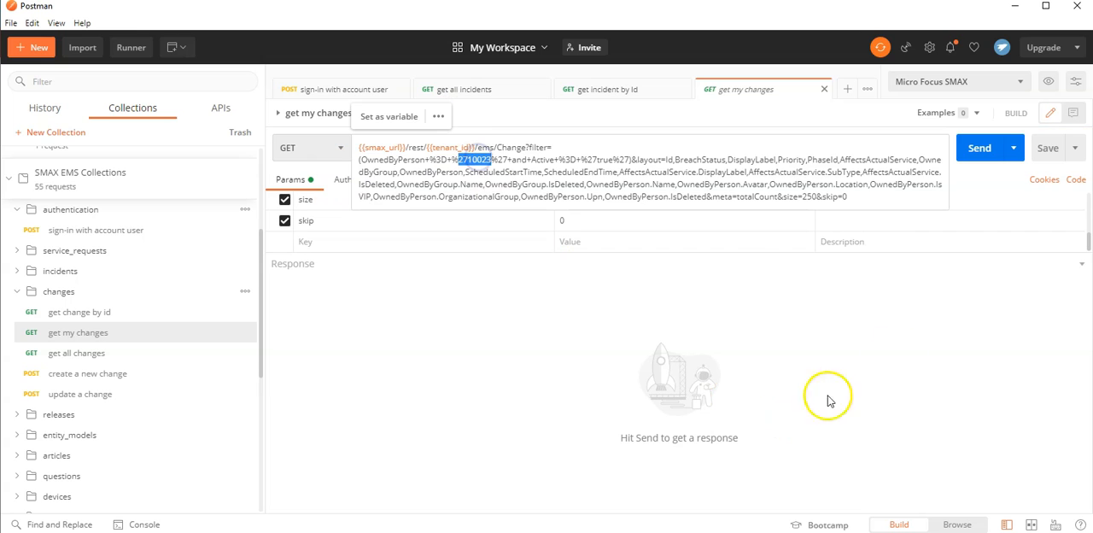
Send the get my changes request and look through the returned change records.
left_click(990, 148)
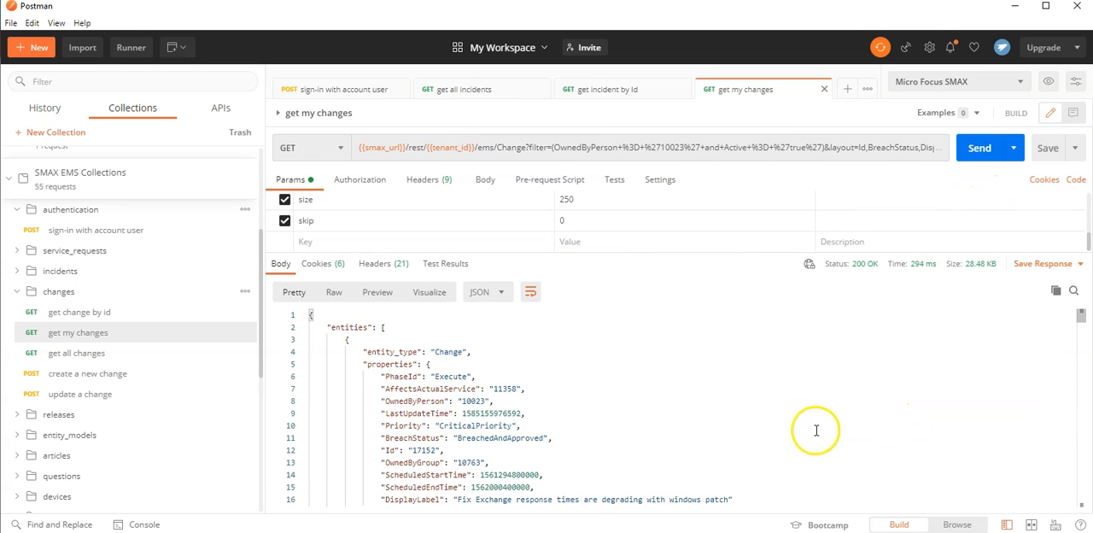
scroll(777, 433, "down", 5)
scroll(779, 434, "down", 20)
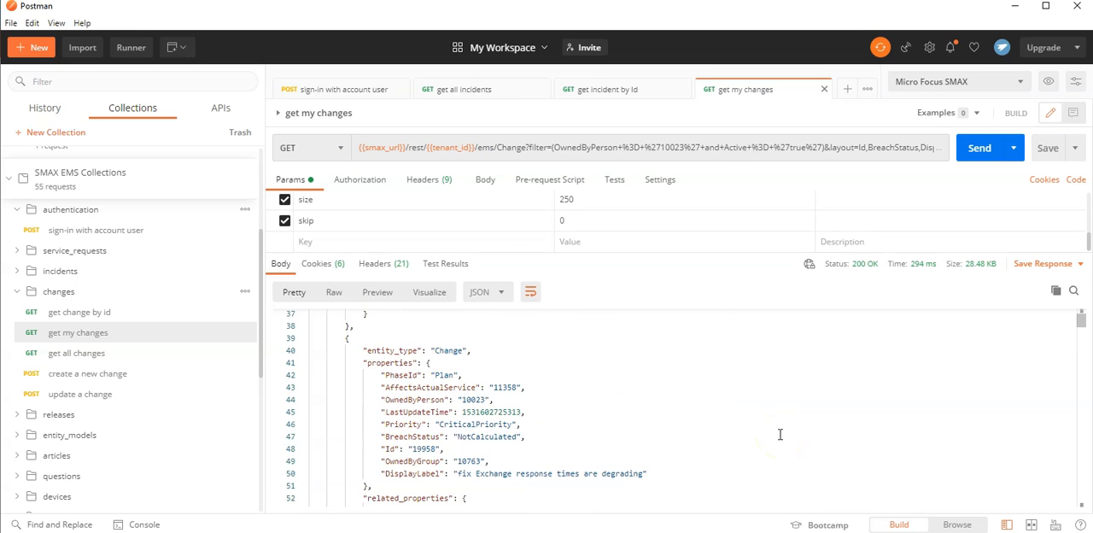
scroll(779, 433, "up", 20)
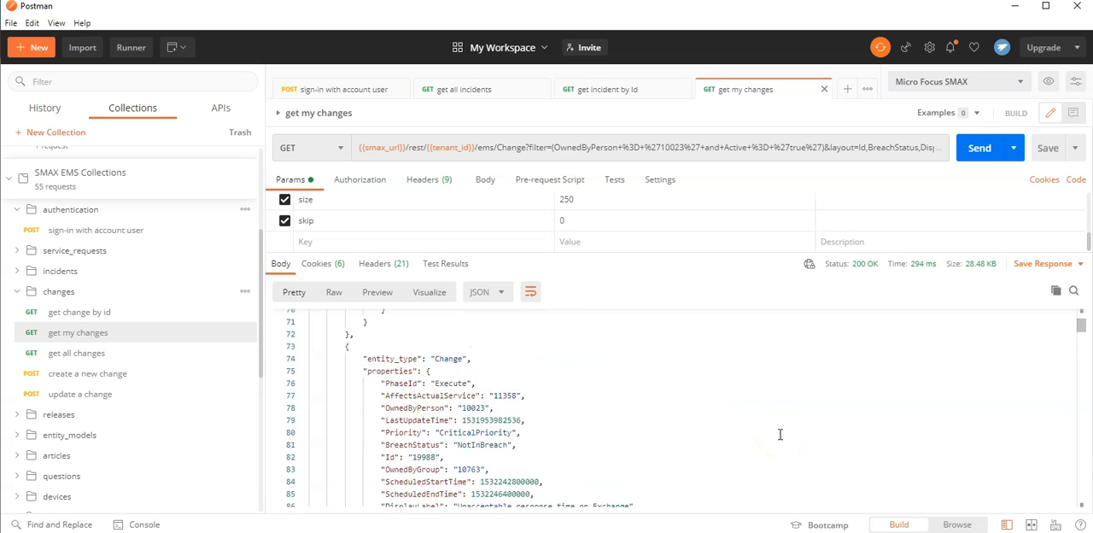
Open the get all persons request from the persons folder, then send it and look through the returned persons.
left_click(17, 291)
scroll(73, 352, "up", 4)
scroll(74, 355, "down", 5)
scroll(73, 357, "down", 5)
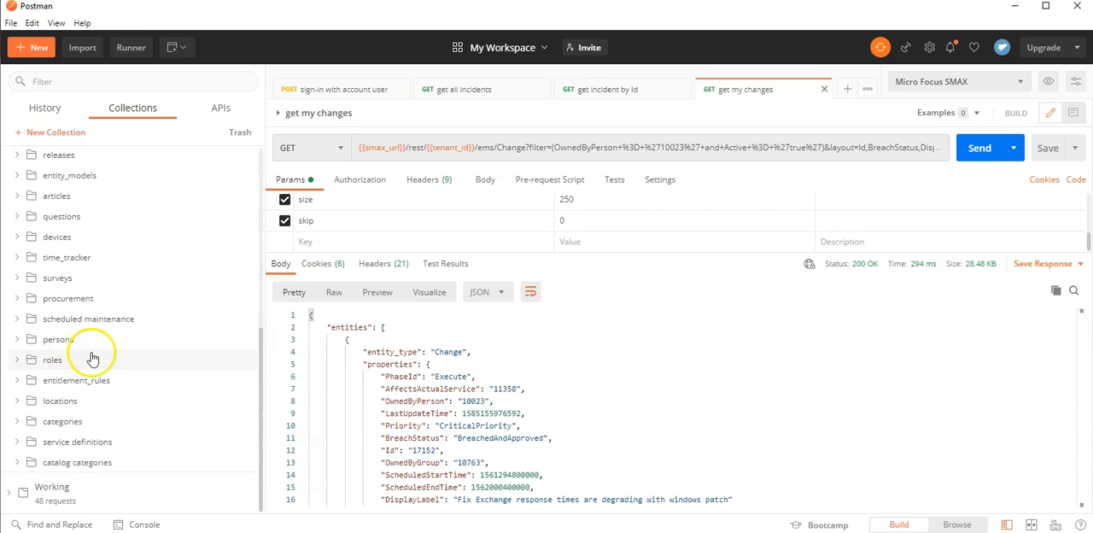
left_click(18, 339)
left_click(84, 359)
left_click(979, 148)
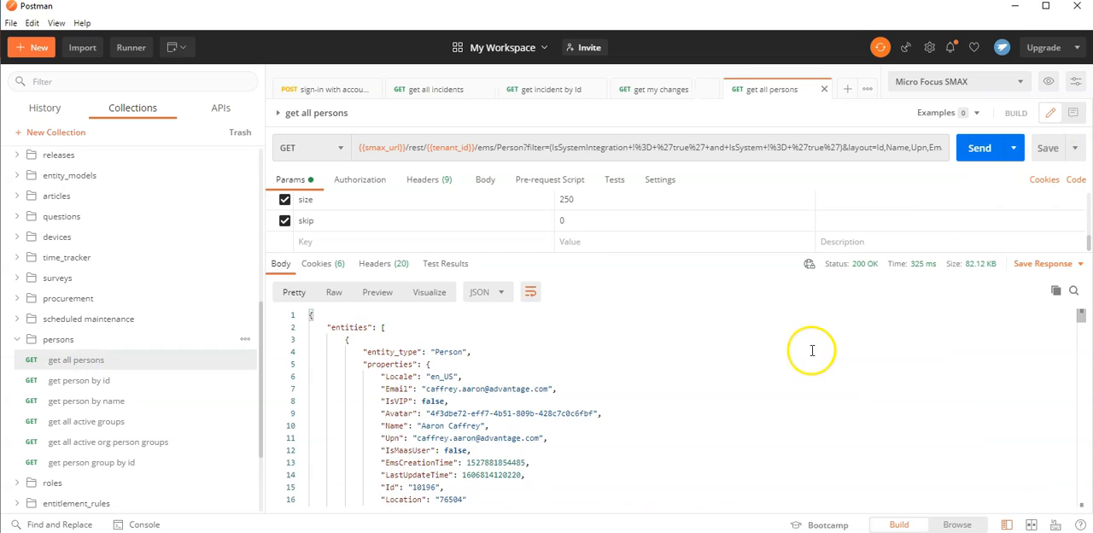
scroll(529, 375, "down", 5)
scroll(565, 375, "down", 10)
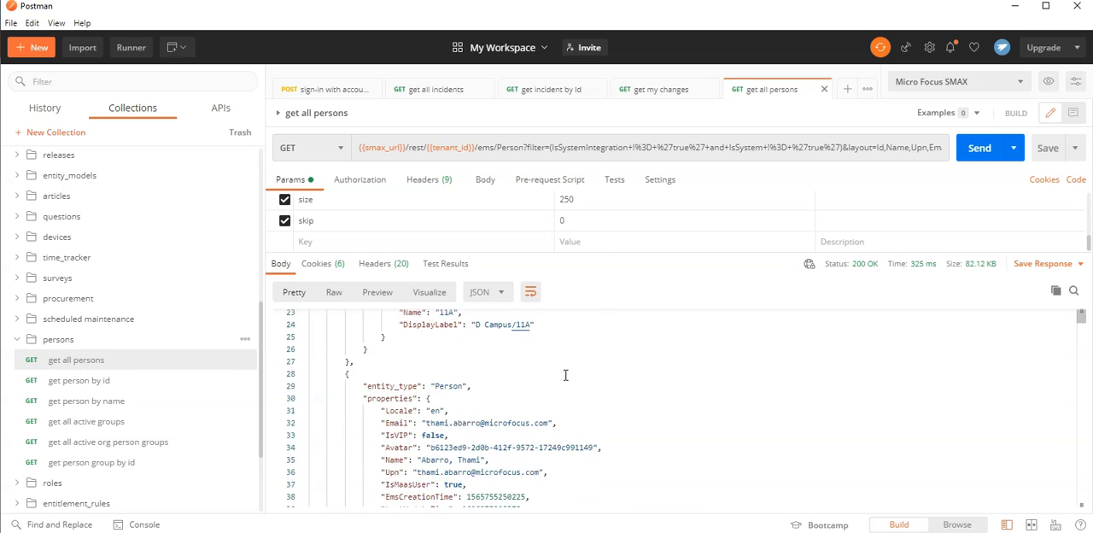
scroll(565, 375, "down", 11)
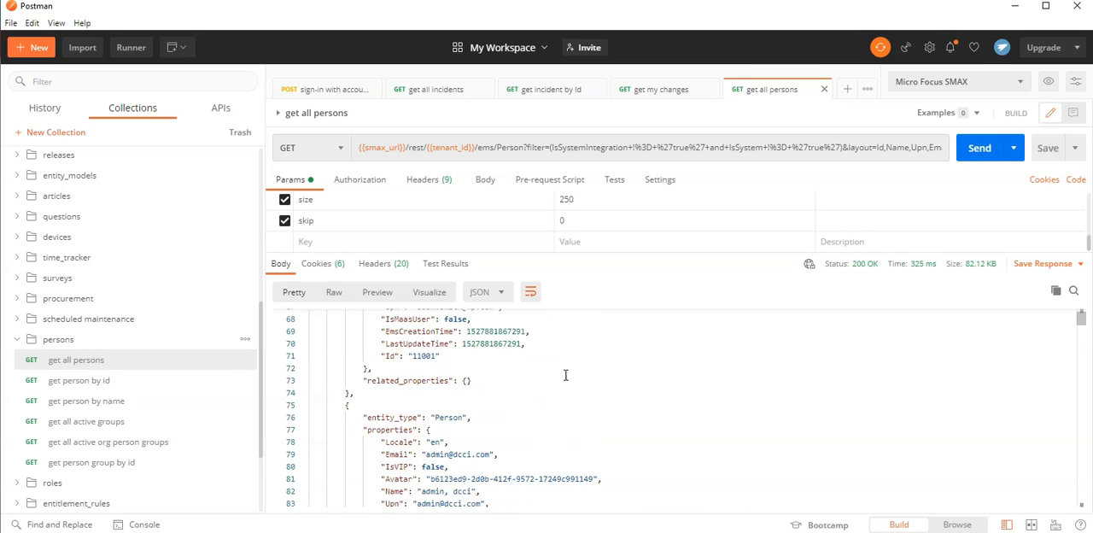
scroll(565, 375, "down", 4)
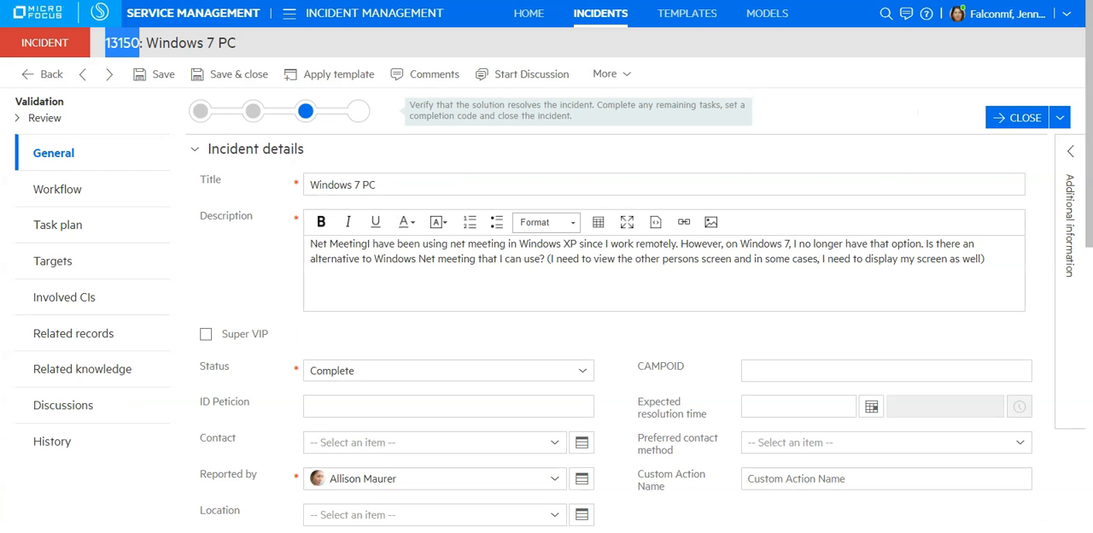
Switch to SMAX, open the People administration and remove the name filter from the active users list.
left_click(290, 13)
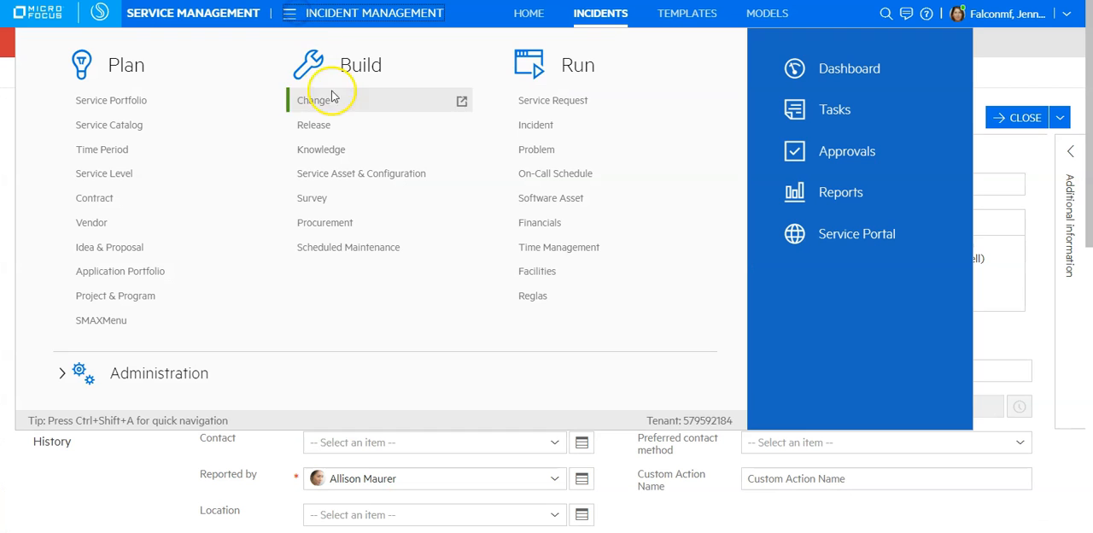
left_click(150, 373)
left_click(317, 184)
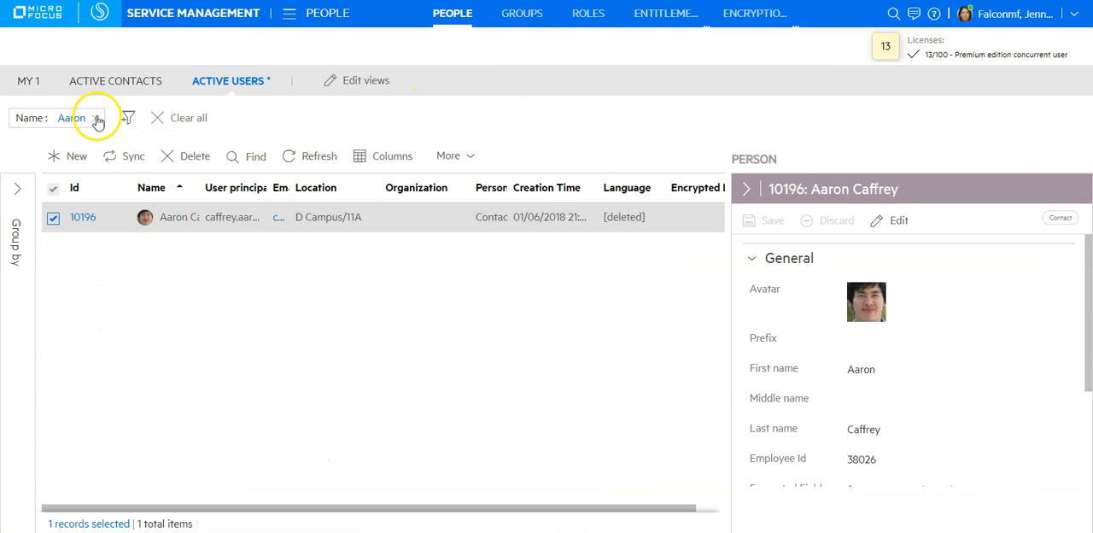
left_click(95, 117)
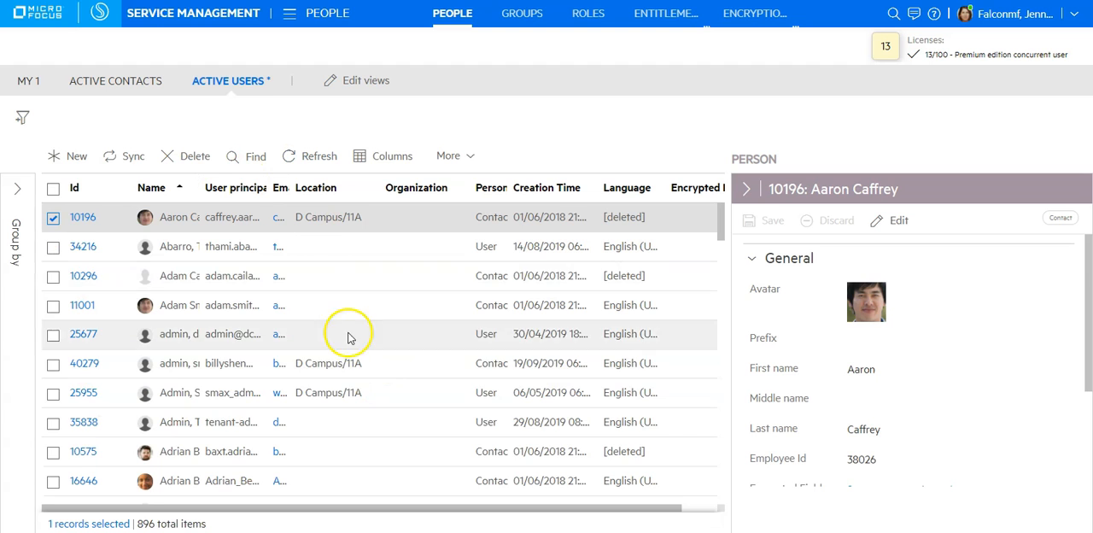
Switch to Postman, open the get person by name request and show the person_name variables of the Micro Focus SMAX environment.
left_click(259, 531)
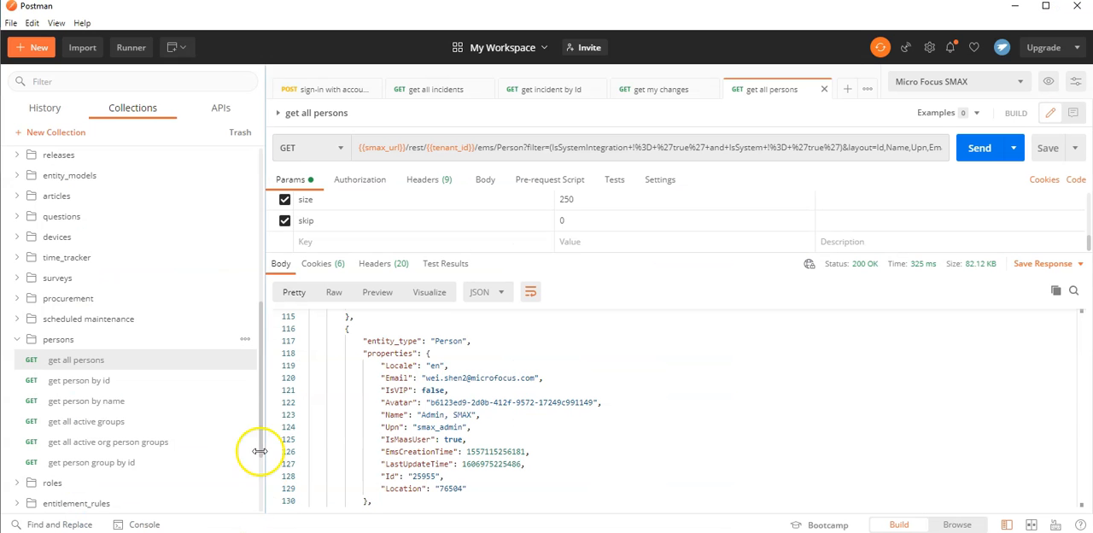
left_click(137, 401)
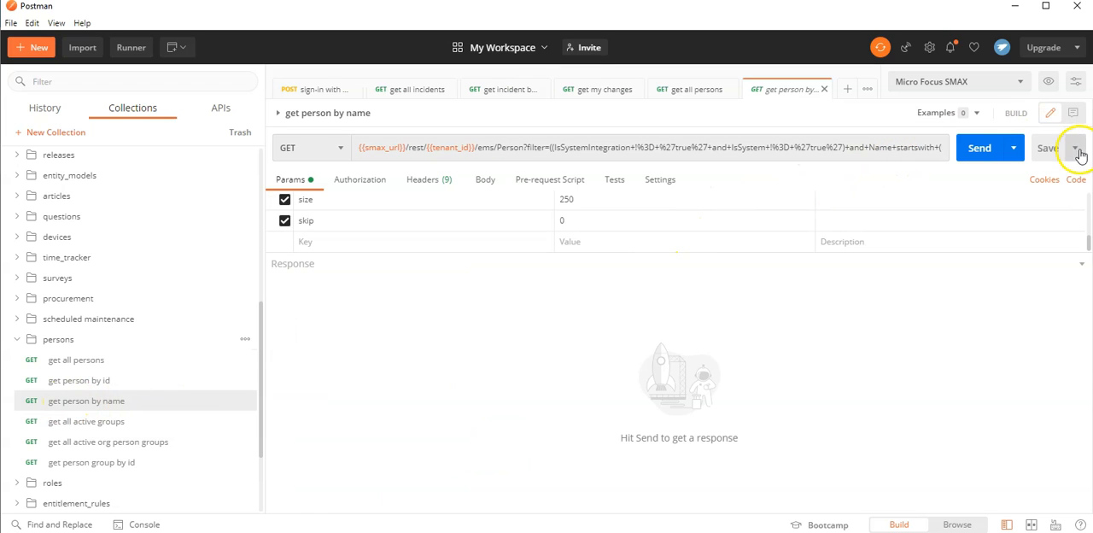
left_click(1050, 86)
scroll(858, 254, "down", 5)
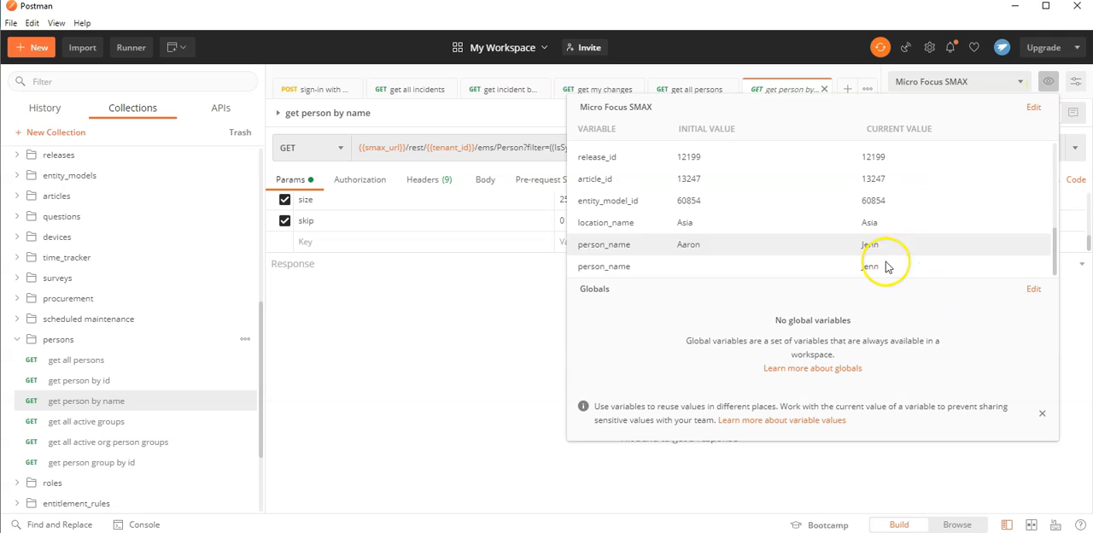
Set the current values of both person_name variables to the contact's first name and close the environment overview.
left_click(885, 267)
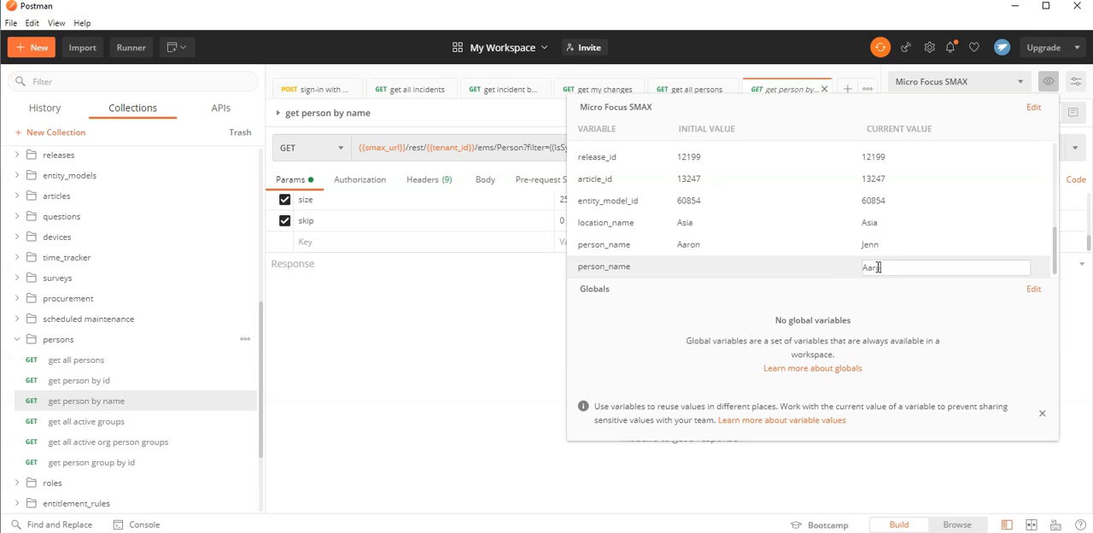
left_click(824, 258)
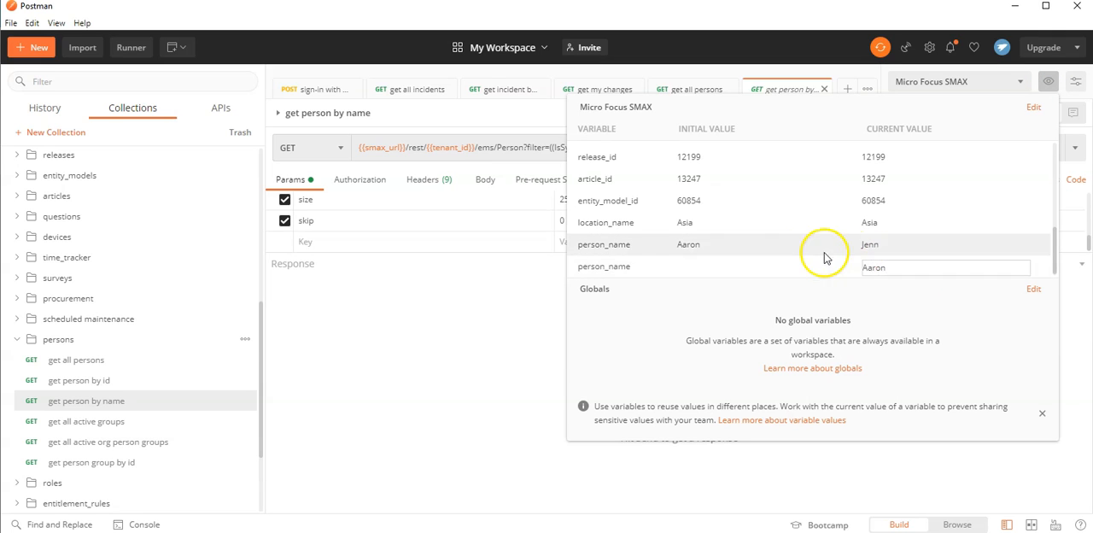
left_click(887, 243)
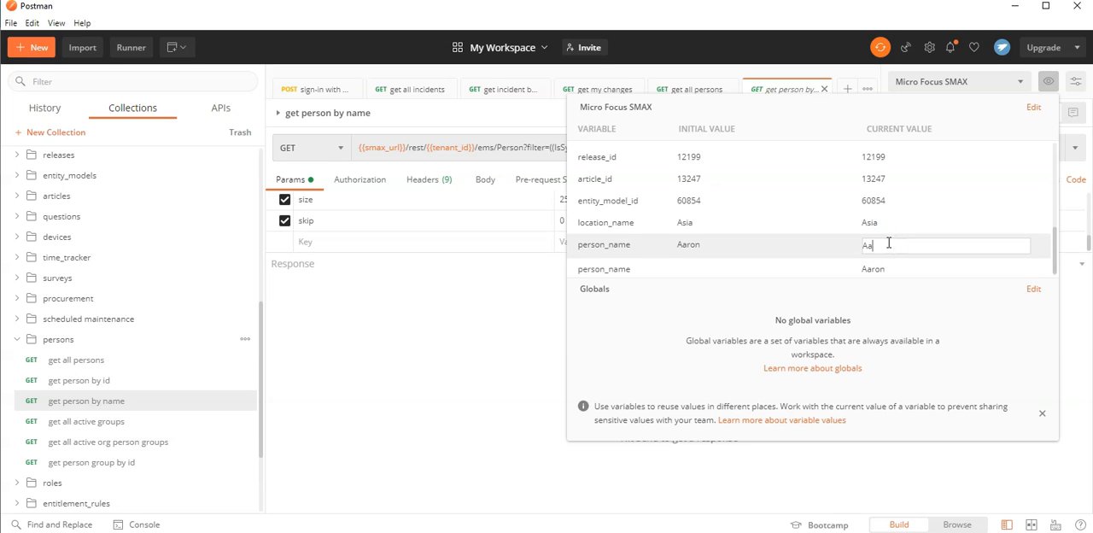
key("Return")
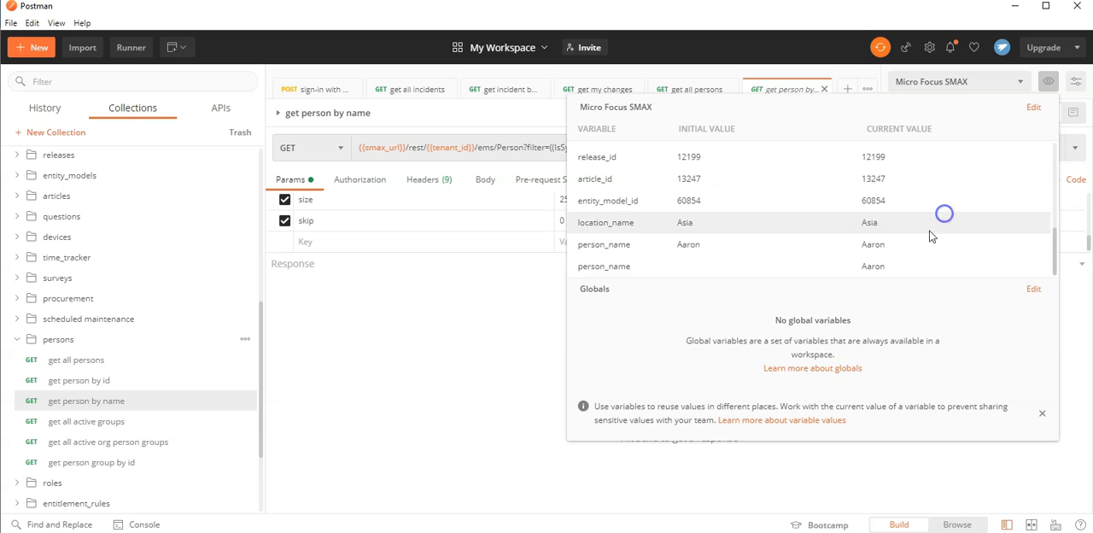
left_click(1049, 84)
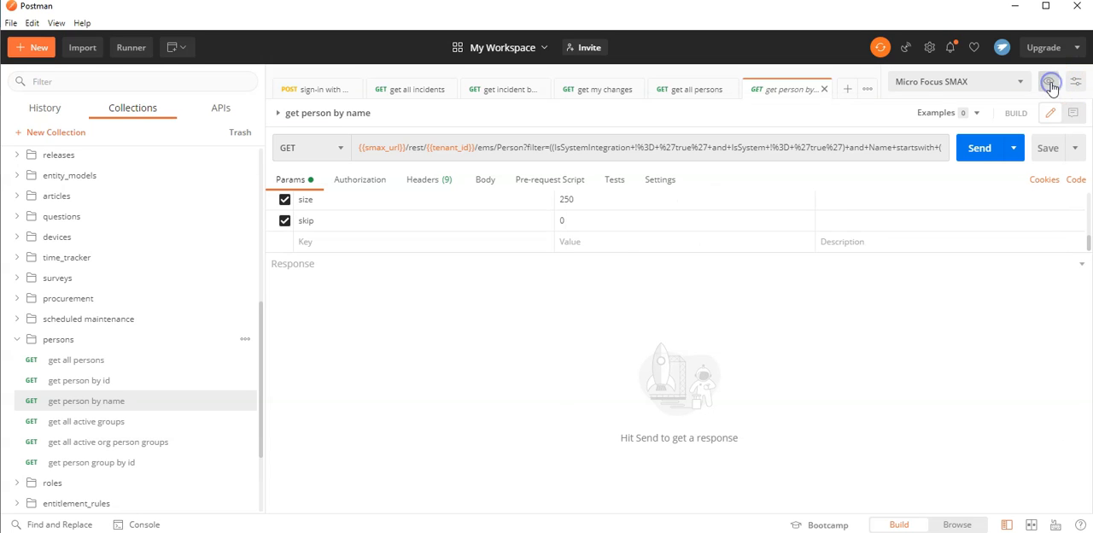
Send the get person by name request and highlight the first name inside the returned person's Email value.
left_click(974, 150)
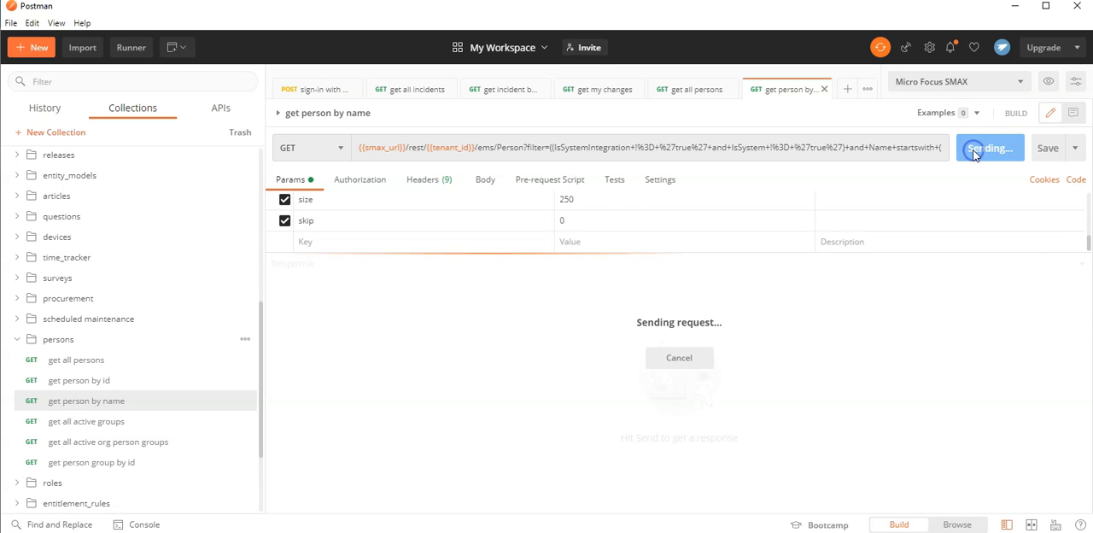
scroll(671, 464, "down", 1)
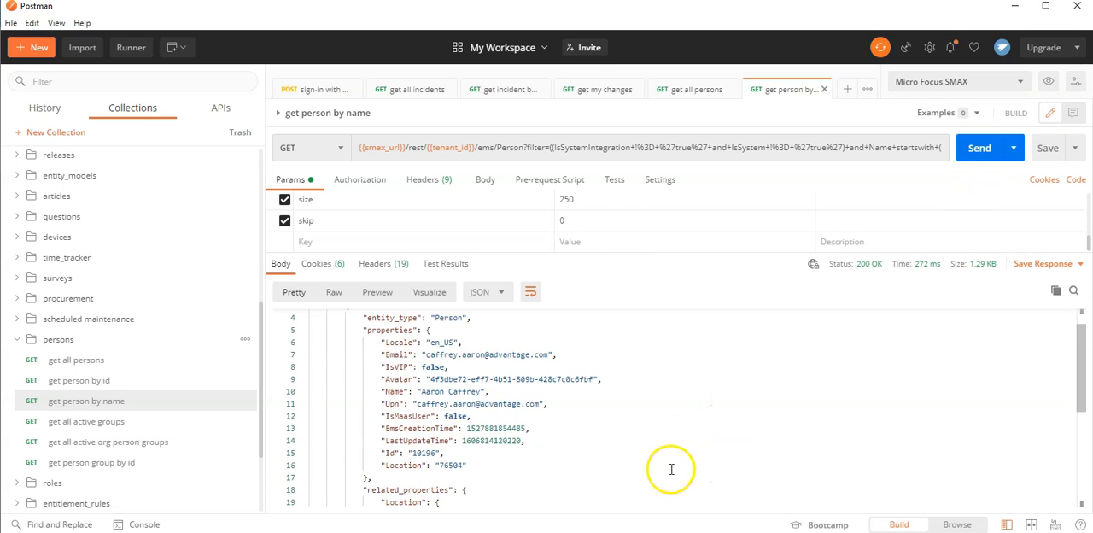
left_click(471, 357)
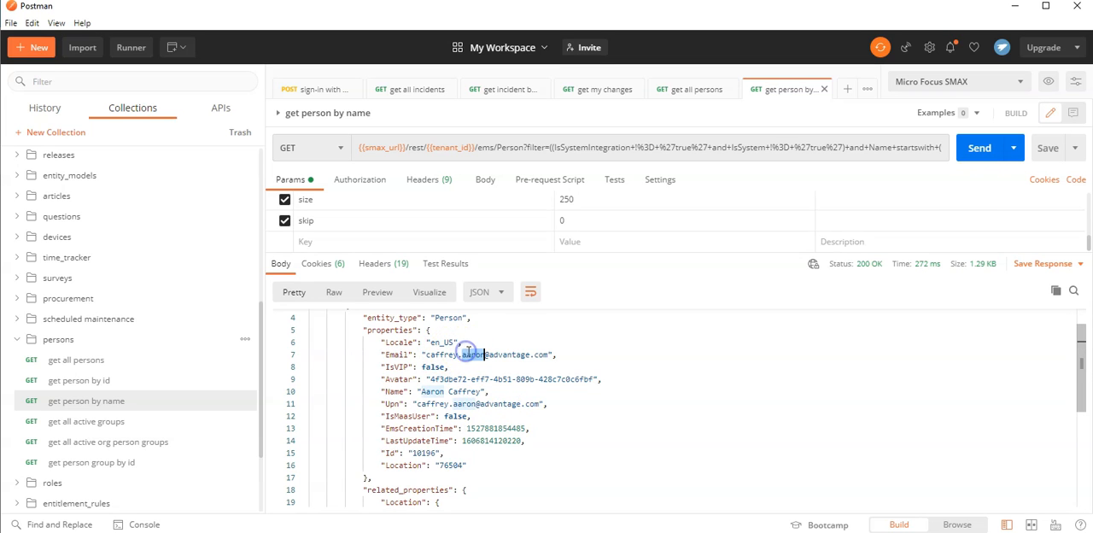
scroll(512, 376, "down", 5)
scroll(558, 403, "up", 5)
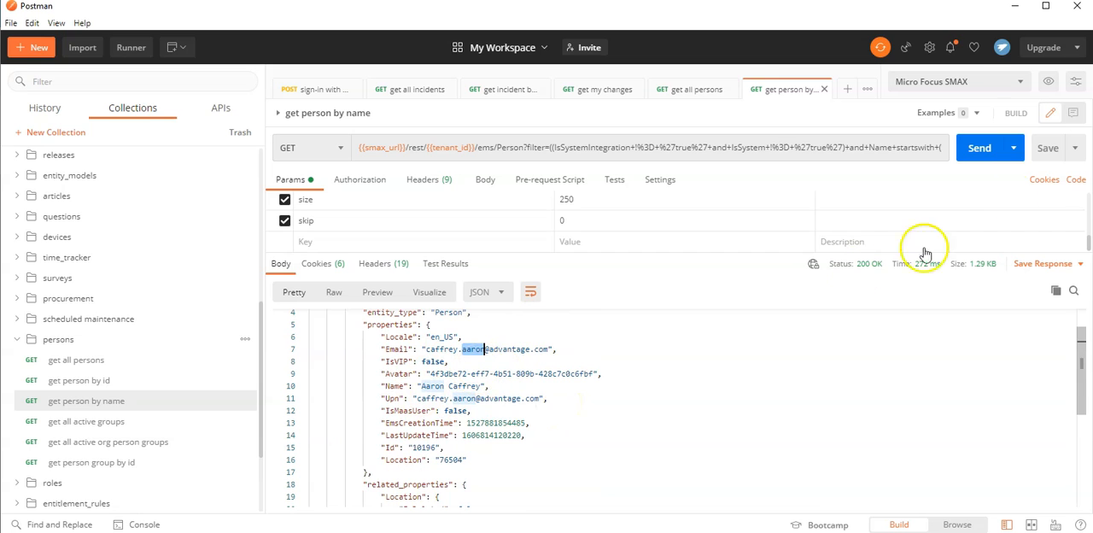
Set the current value of the second person_name variable, the one without an initial value, to a different first name.
left_click(1042, 82)
scroll(905, 203, "down", 5)
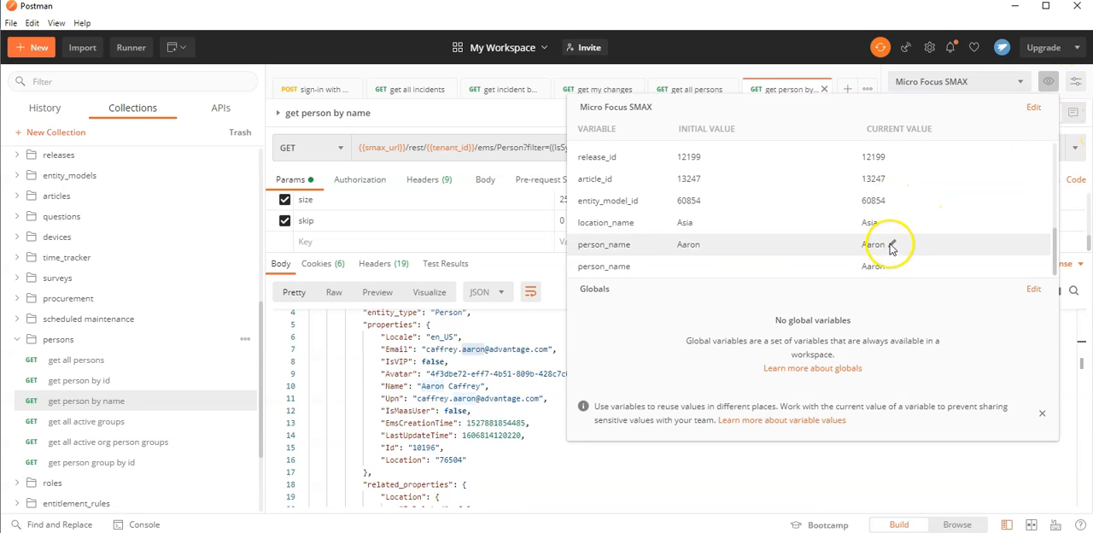
left_click(883, 266)
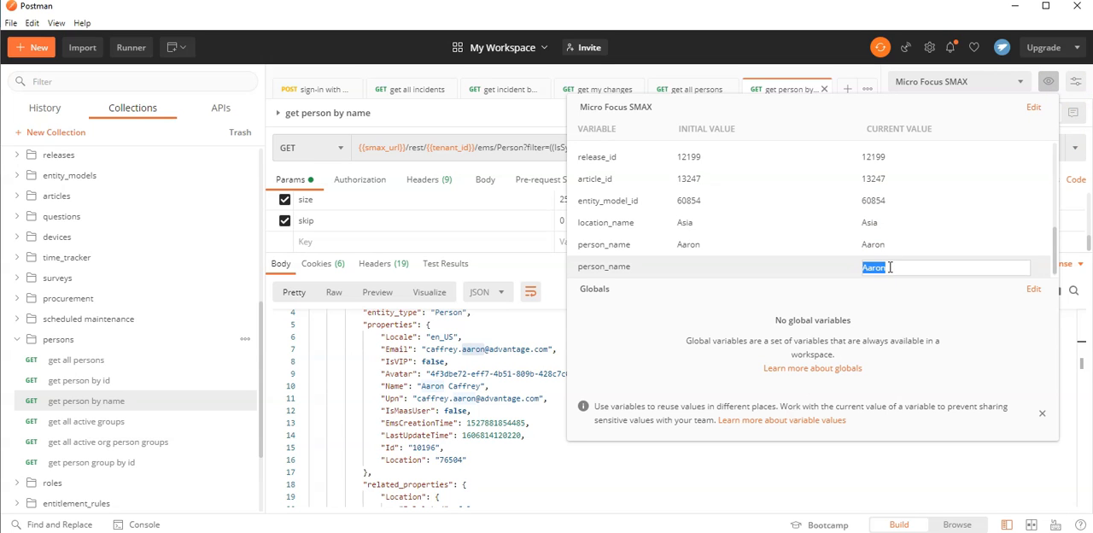
key("Return")
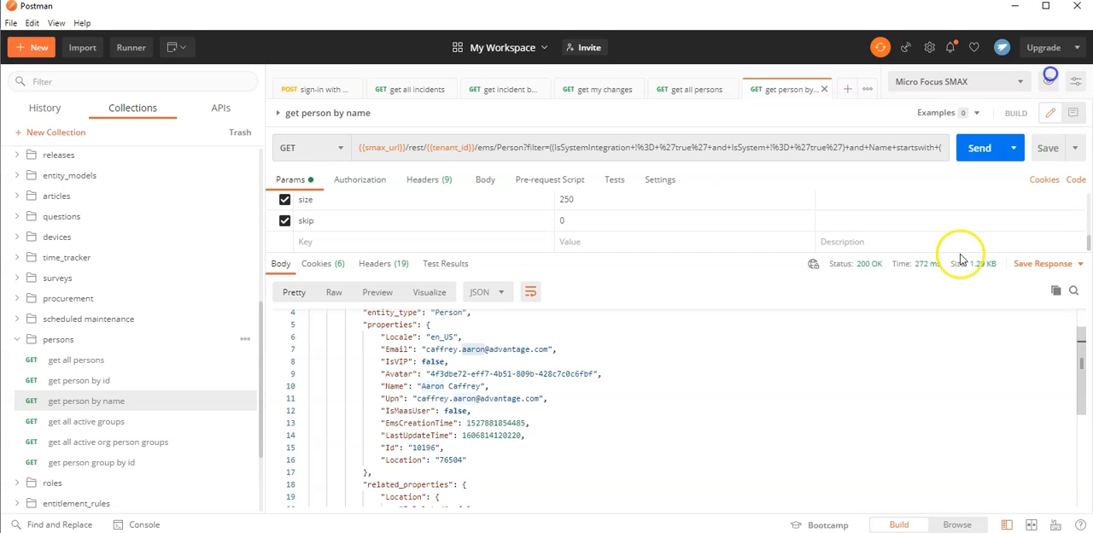
Send the get person by name request again, highlight the first name in the first record's Email and look through the returned persons.
left_click(975, 151)
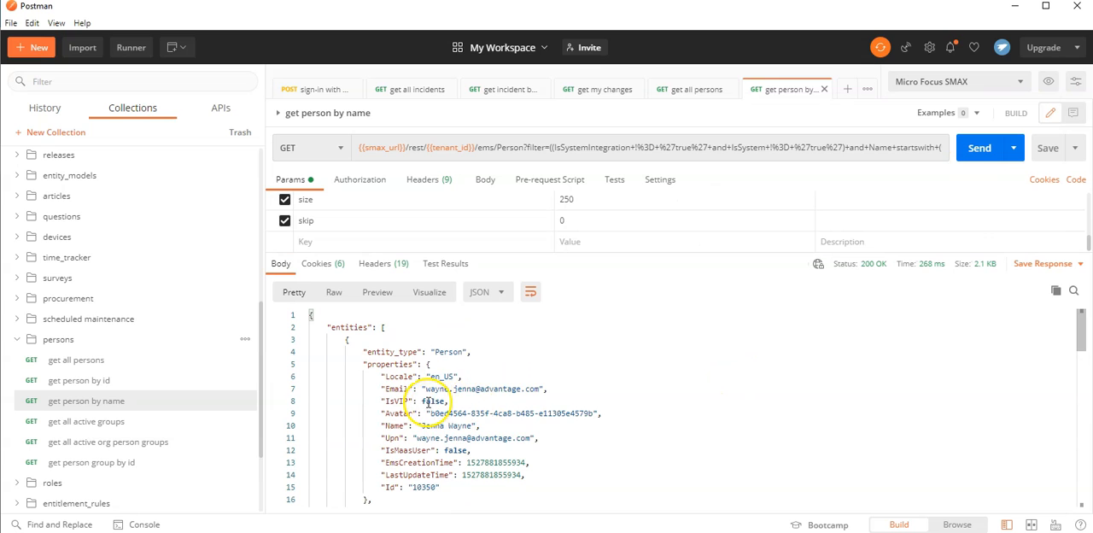
double_click(457, 389)
scroll(615, 463, "down", 1)
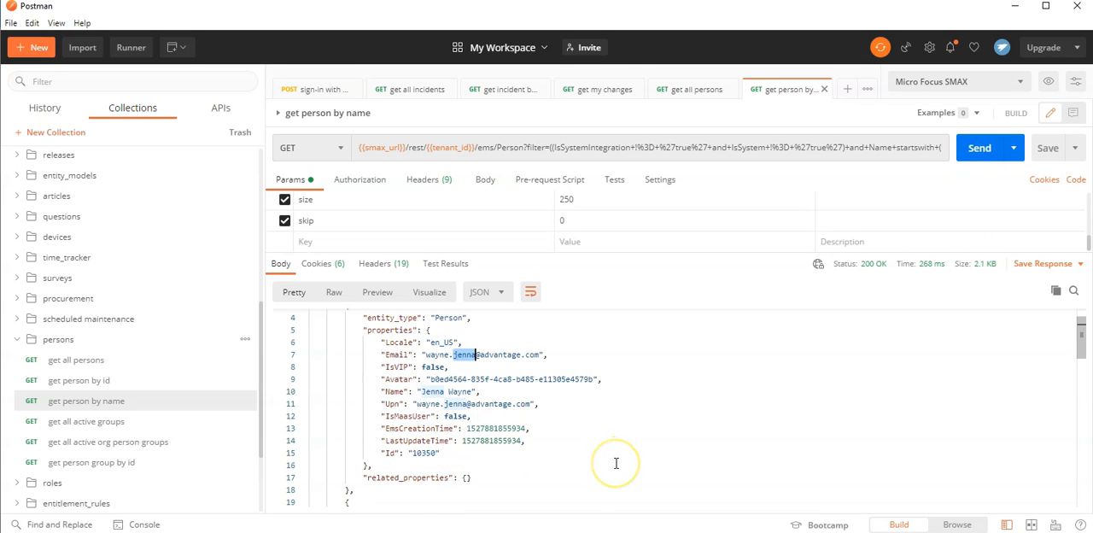
scroll(615, 463, "down", 1)
scroll(616, 462, "down", 4)
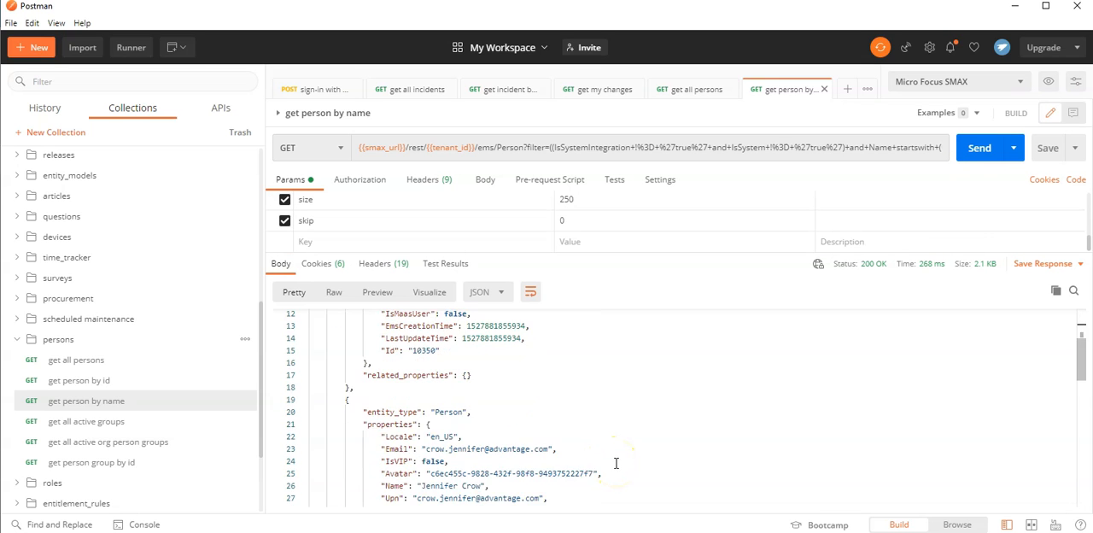
scroll(648, 342, "down", 5)
scroll(652, 341, "up", 12)
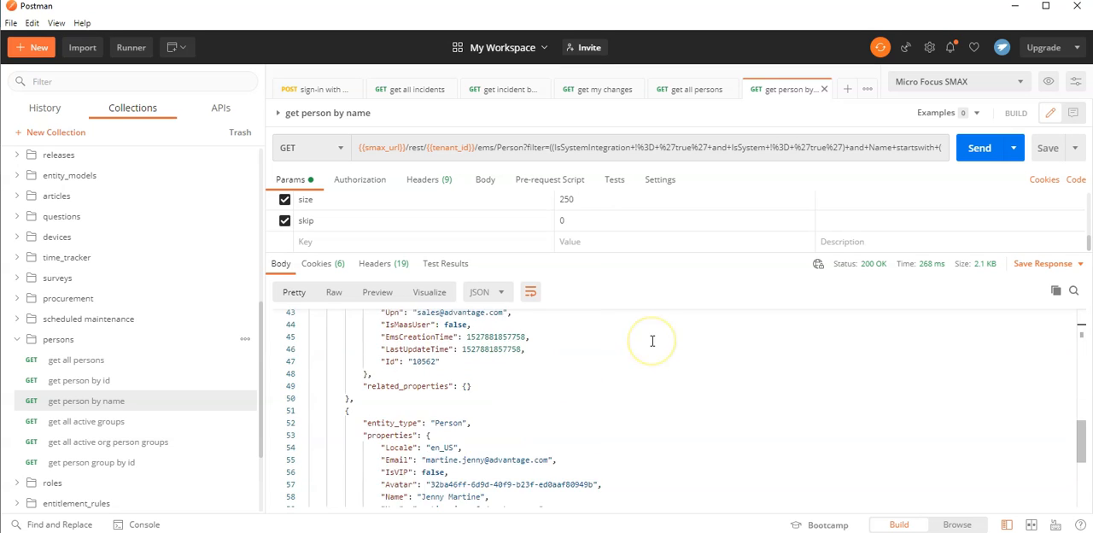
scroll(652, 341, "up", 2)
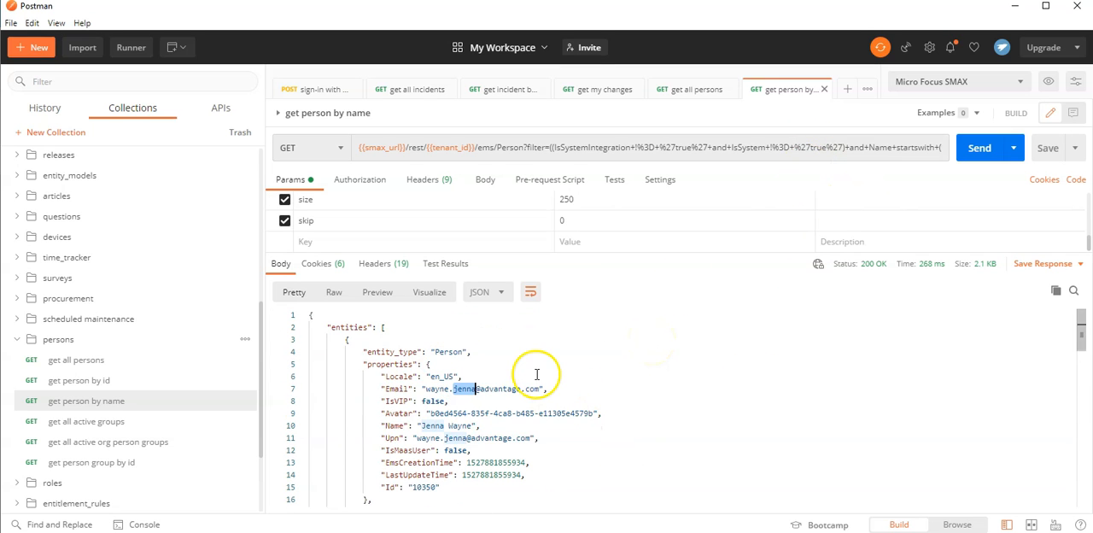
Collapse the persons folder and look over the other folders in the collection.
left_click(17, 339)
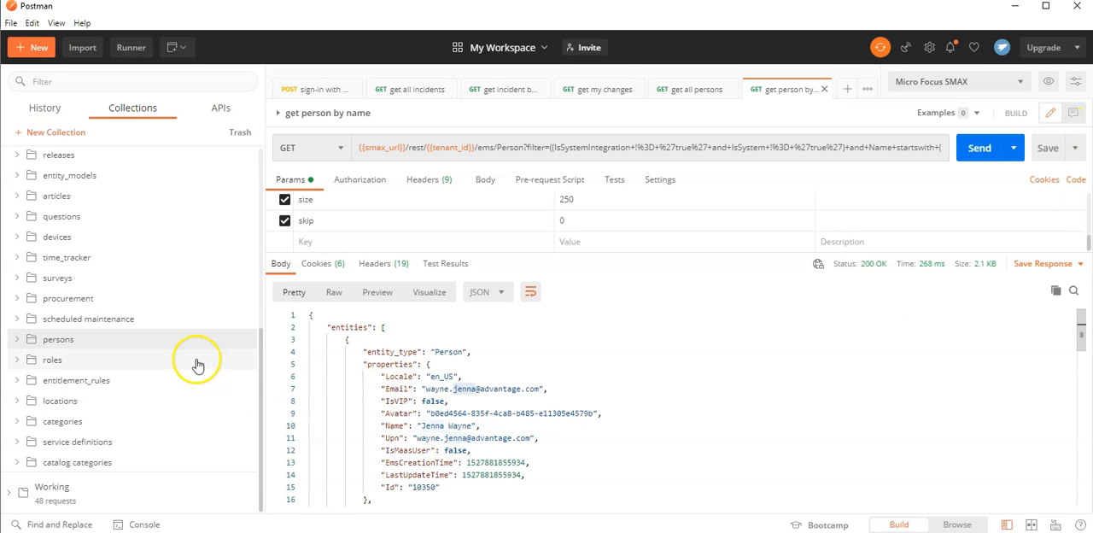
scroll(195, 363, "up", 5)
scroll(194, 359, "down", 8)
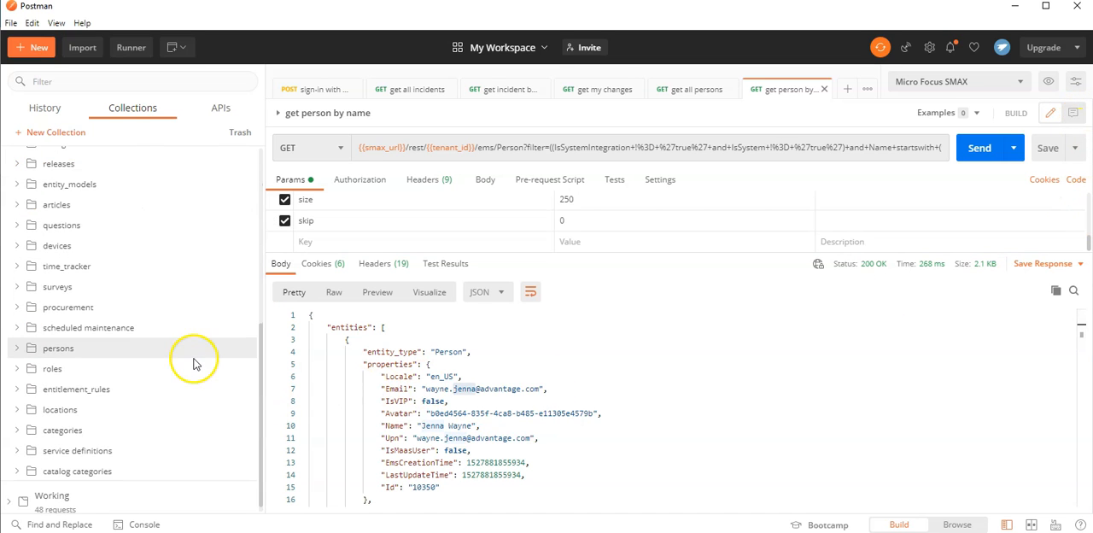
Open the sign-in with account user request, generate its code snippet and examine the Python - Requests version and the available languages.
left_click(311, 89)
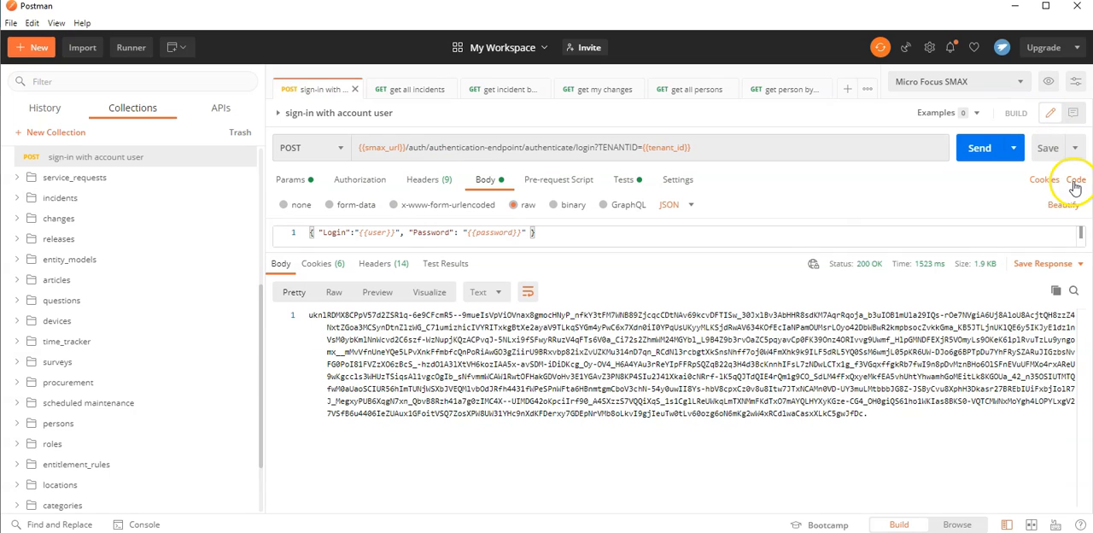
left_click(1075, 181)
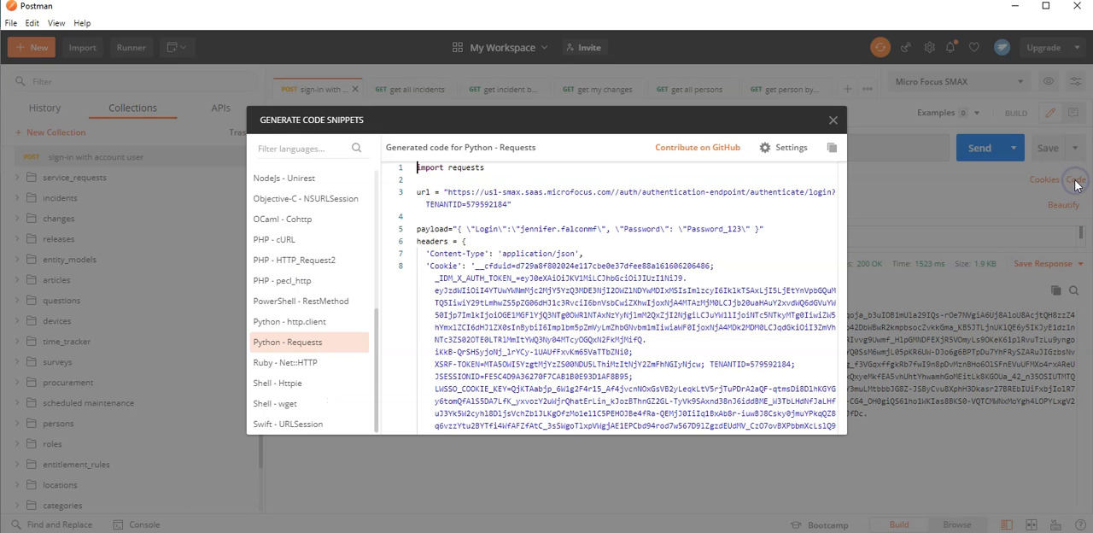
scroll(299, 222, "up", 5)
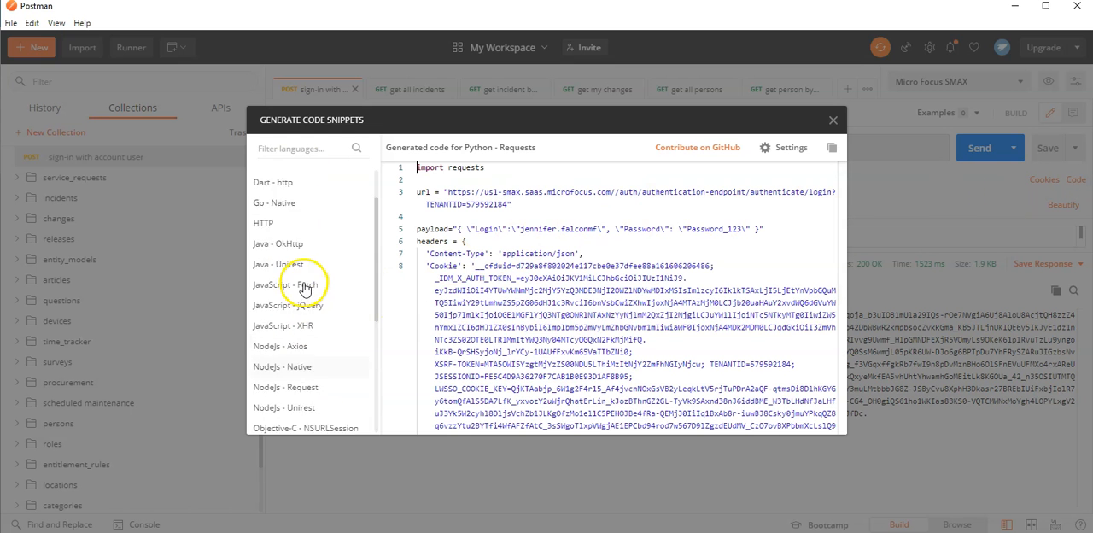
scroll(311, 273, "down", 5)
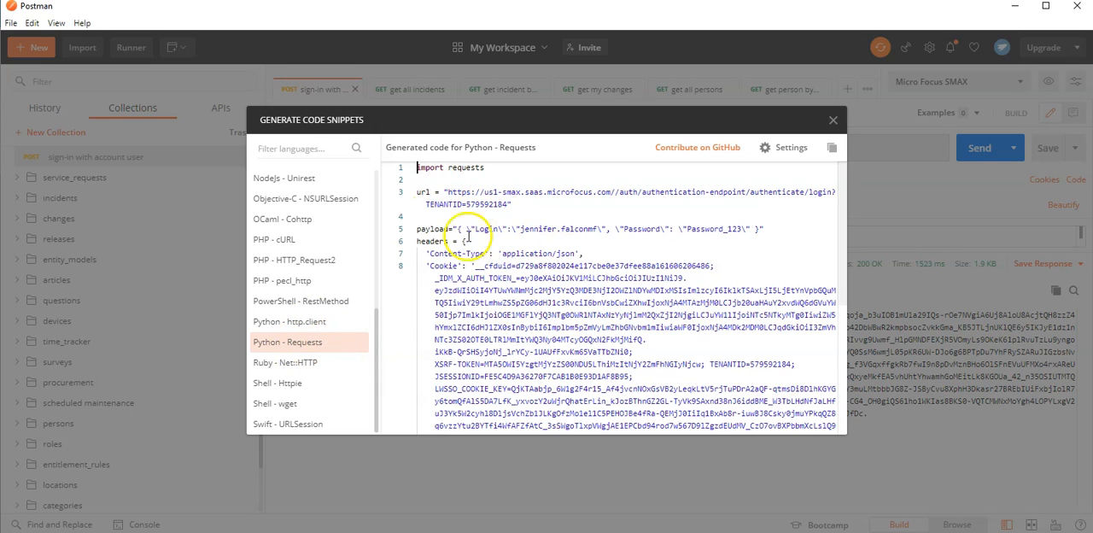
scroll(450, 189, "down", 3)
scroll(450, 189, "down", 3)
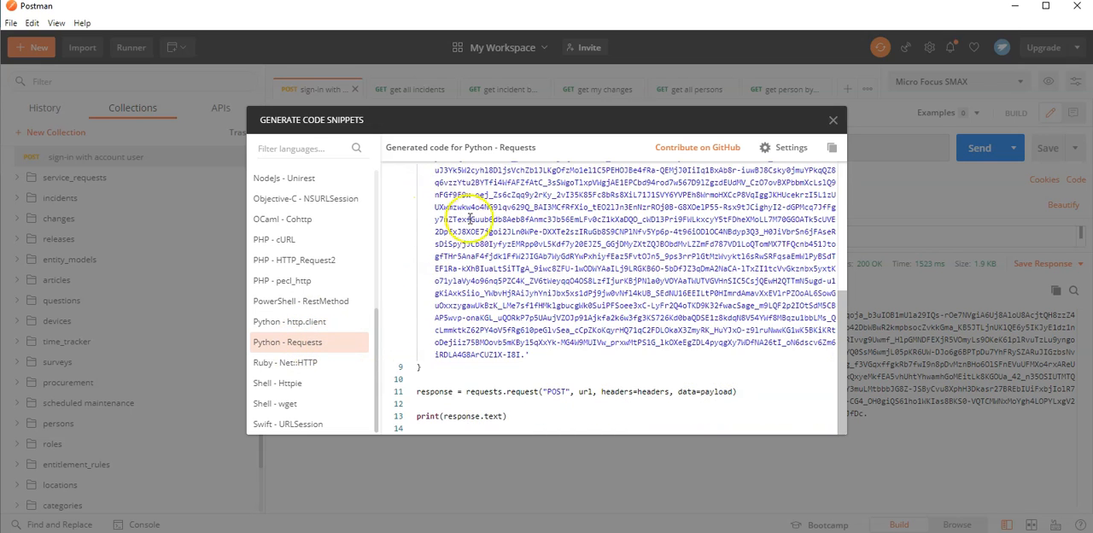
scroll(512, 409, "up", 5)
scroll(307, 256, "up", 4)
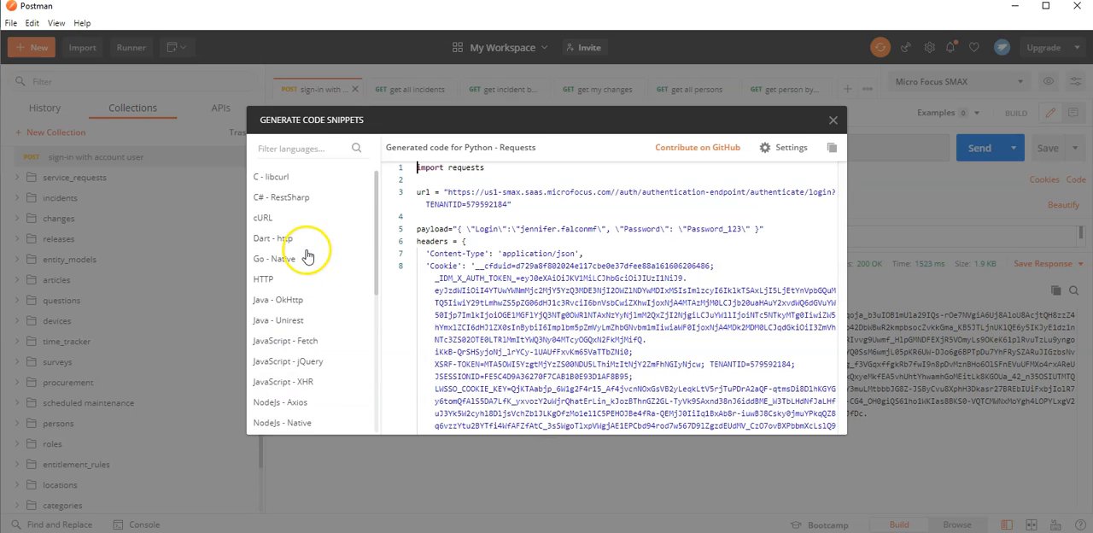
Generate the sign-in code for Java - Unirest and look through the snippet down to its body line.
left_click(295, 322)
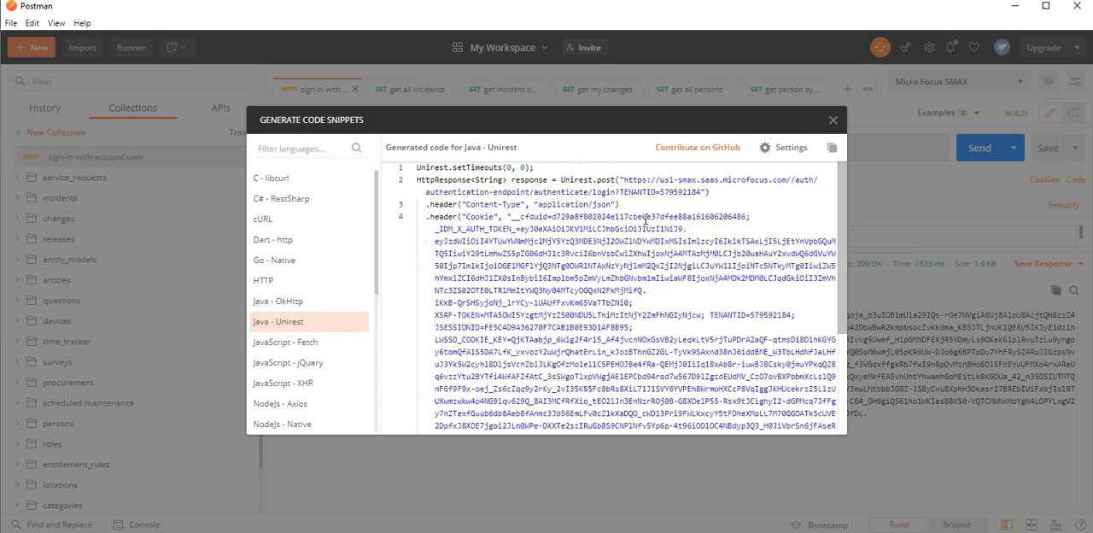
scroll(646, 219, "down", 3)
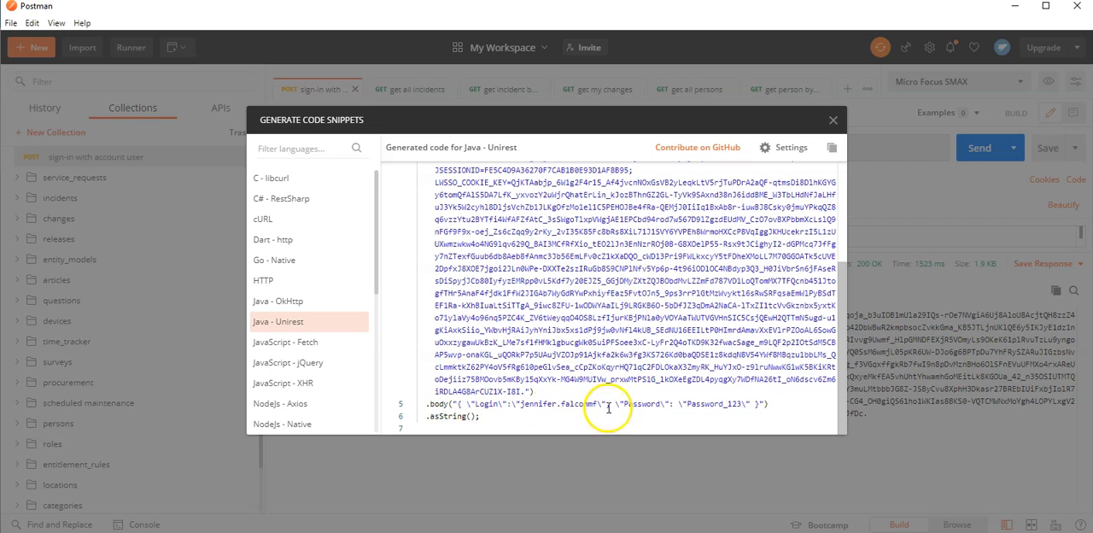
scroll(597, 359, "up", 3)
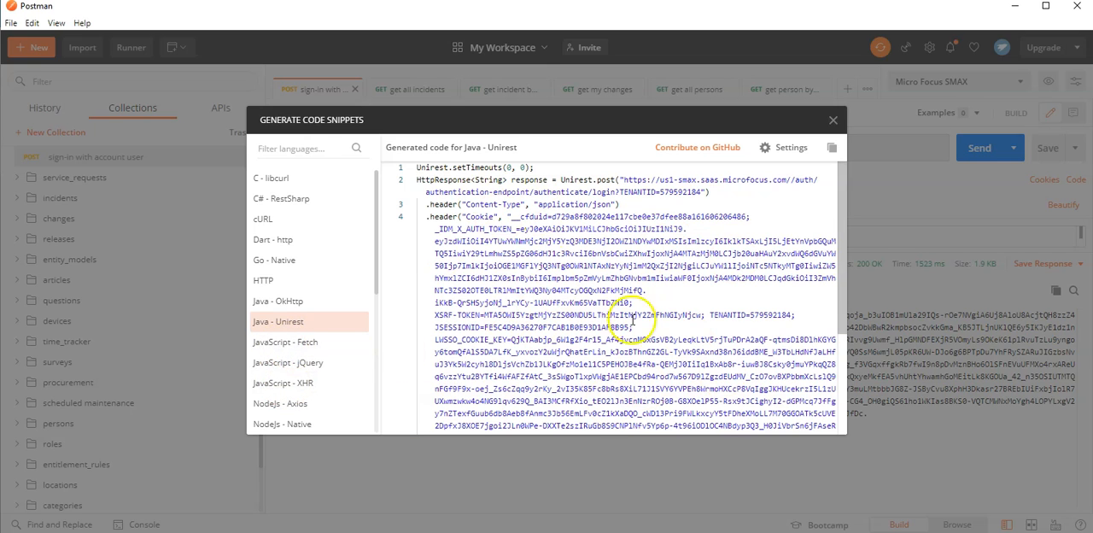
Return the code snippet language to Python - Requests and close the generated code.
scroll(320, 380, "down", 3)
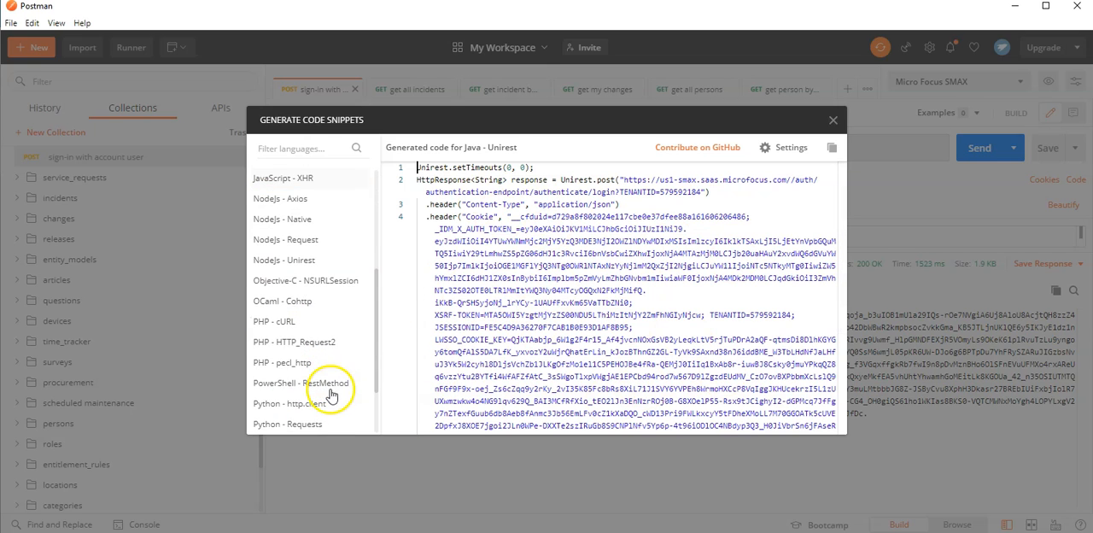
left_click(307, 421)
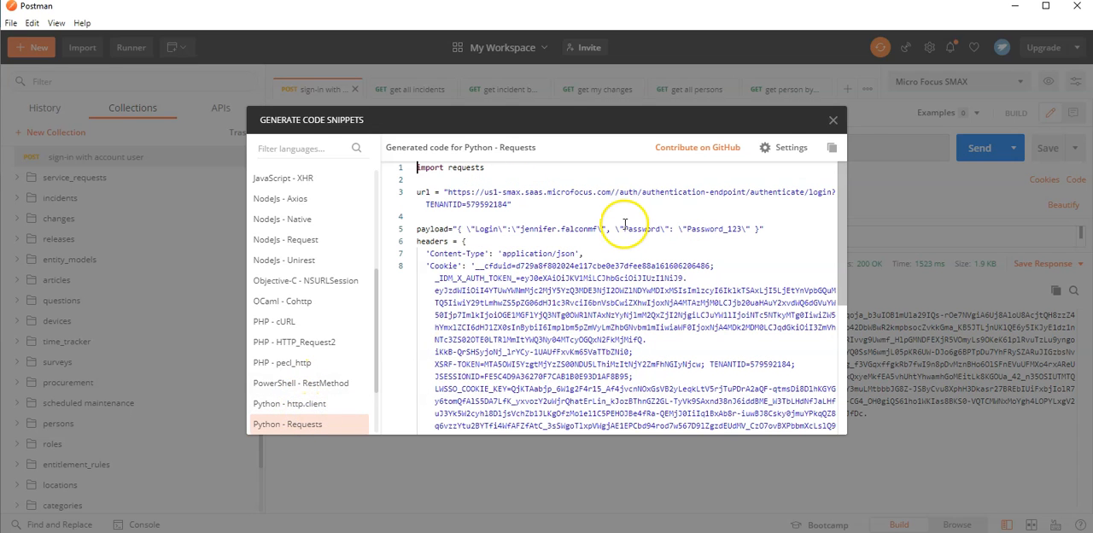
left_click(835, 121)
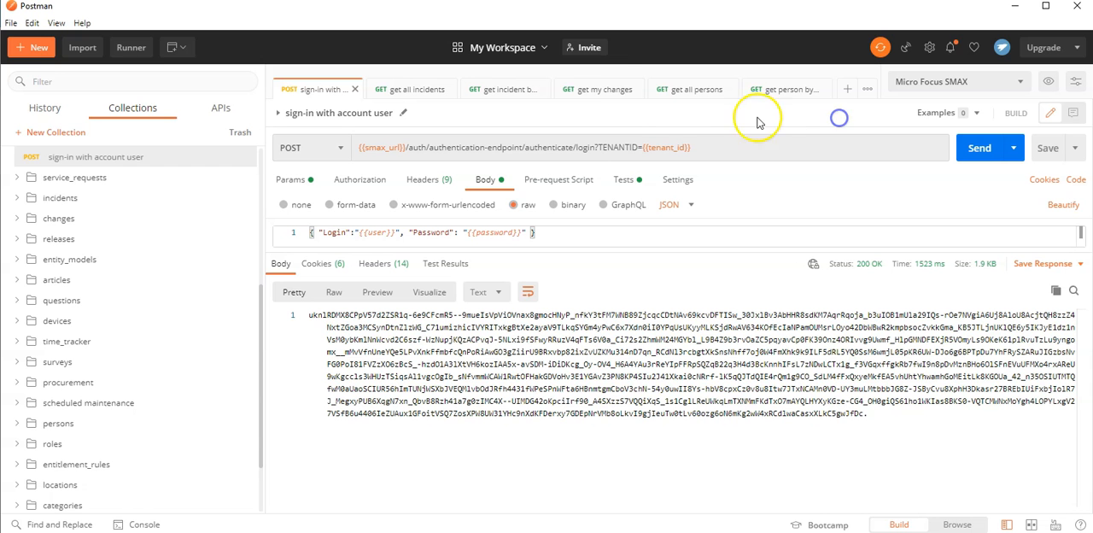
Open the get my changes request, generate its Python - Requests code, examine the snippet from URL to response call, and close it.
left_click(593, 92)
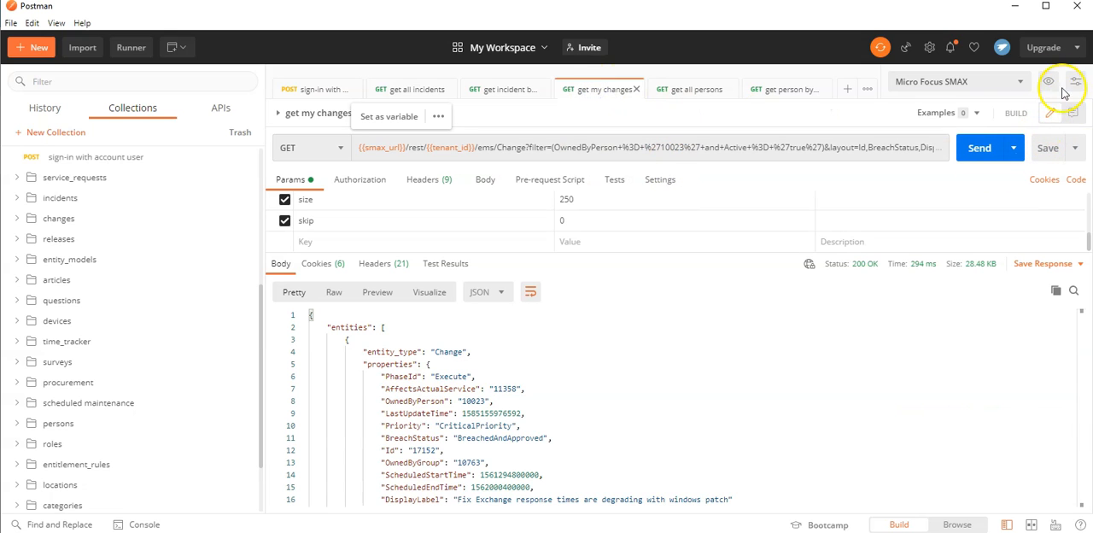
left_click(1076, 179)
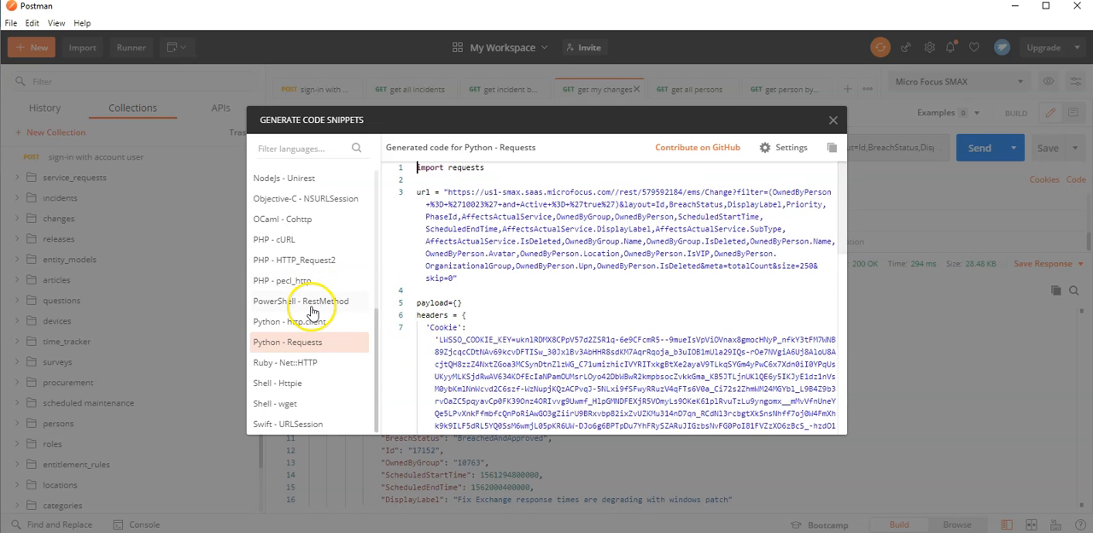
scroll(321, 375, "up", 3)
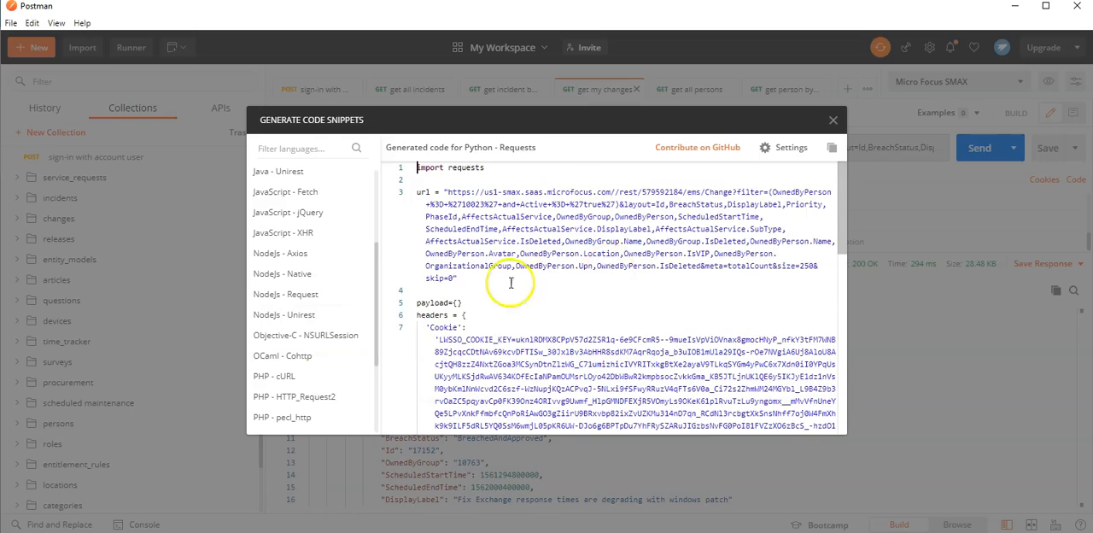
scroll(511, 283, "down", 10)
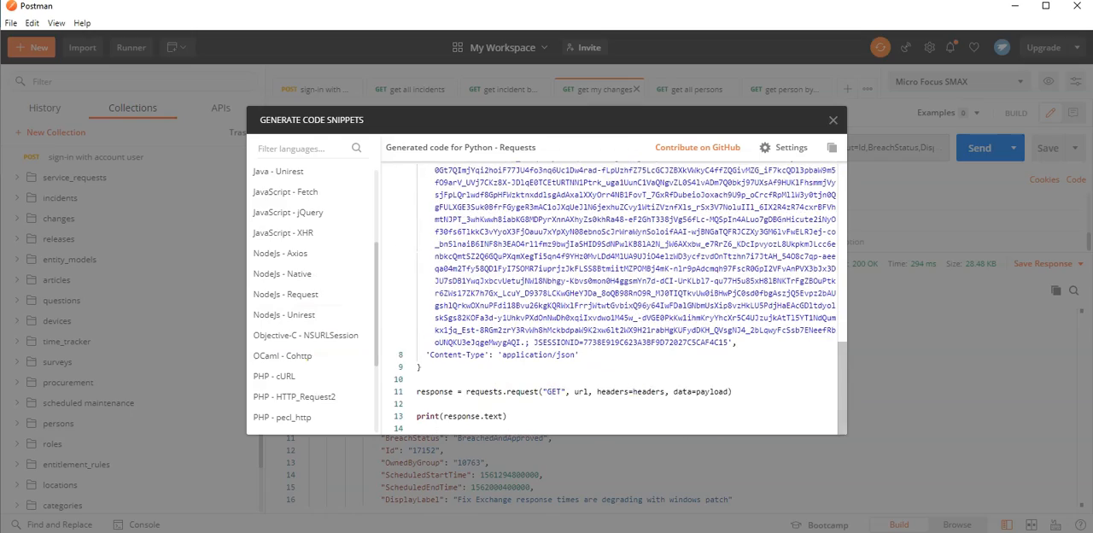
scroll(586, 347, "up", 5)
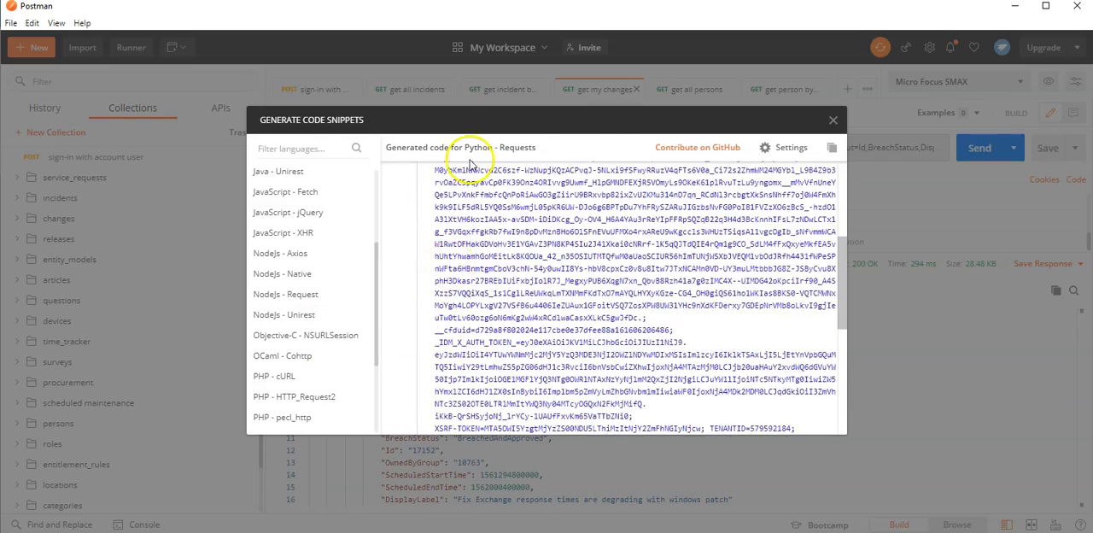
scroll(463, 287, "up", 5)
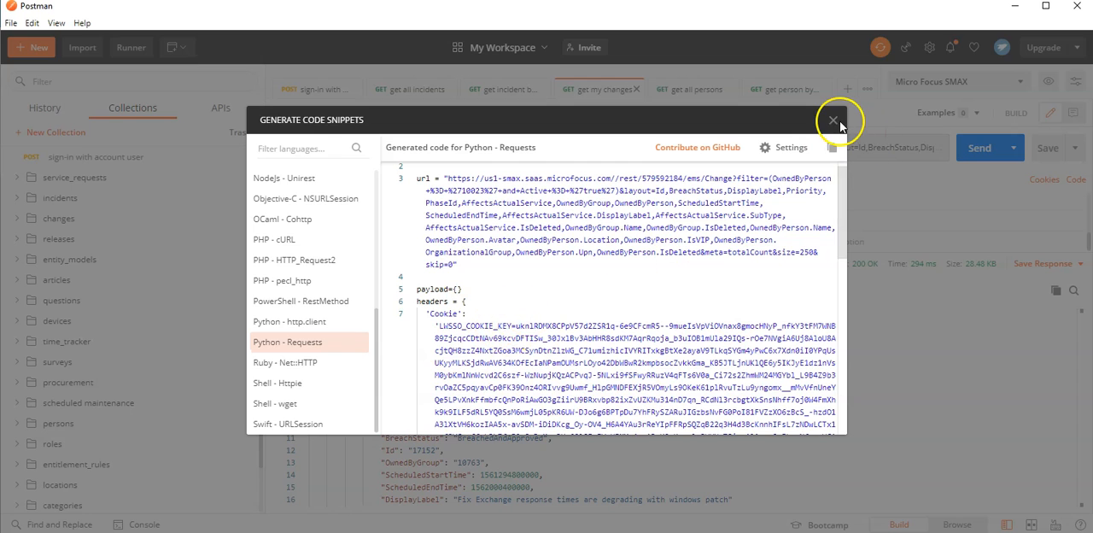
left_click(833, 122)
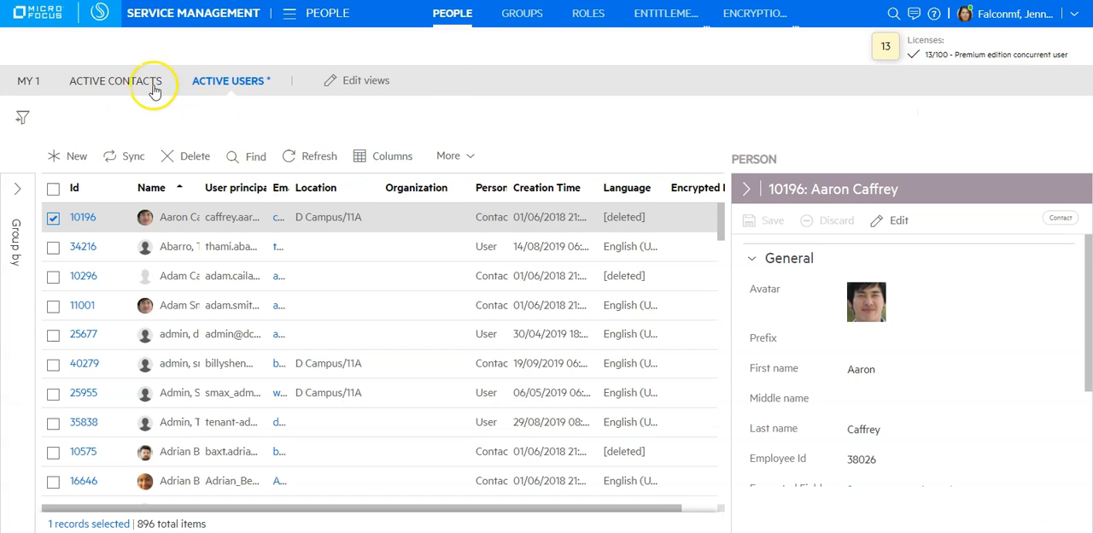
Switch to SMAX Service Management and look through the main navigation's Administration and Plan areas.
left_click(291, 16)
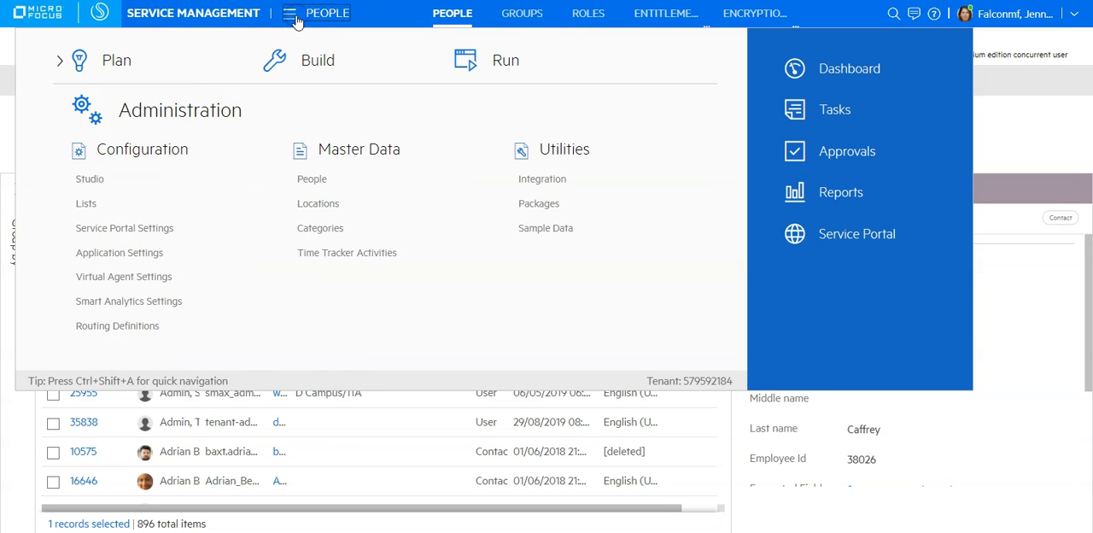
left_click(66, 61)
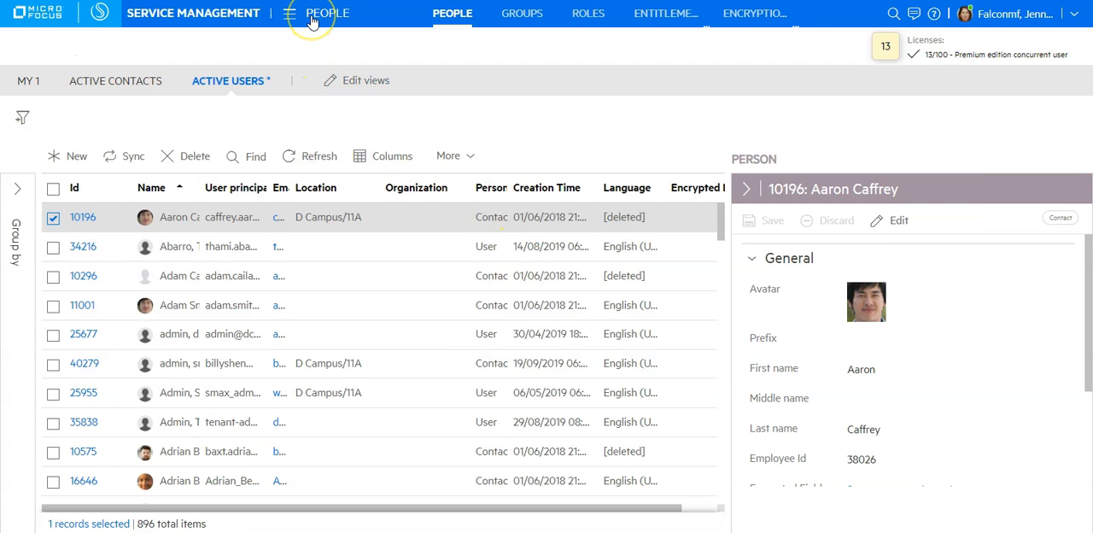